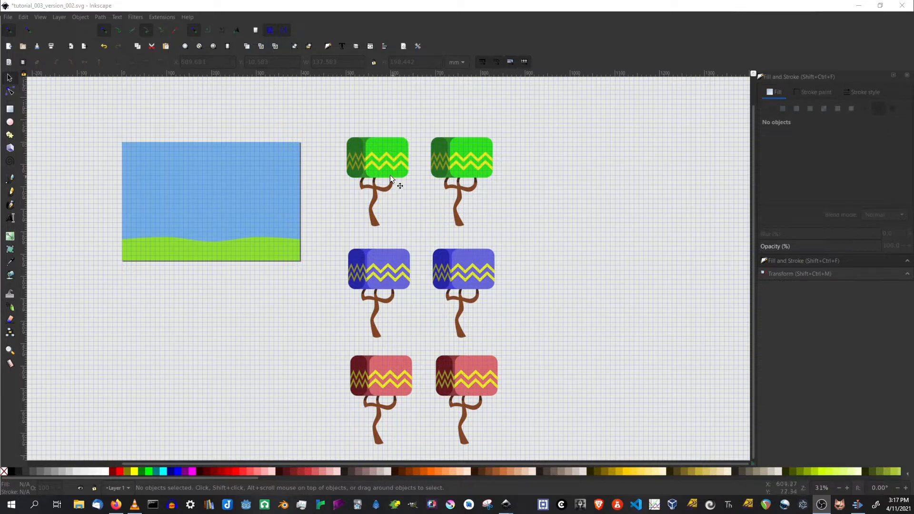
Examine the green, blue and red tree pairs up close, comparing their canopy and trunk colors.
{"action": "scroll", "coordinate": [384, 173], "scroll_direction": "up", "scroll_amount": 2, "text": "ctrl"}
{"action": "scroll", "coordinate": [383, 177], "scroll_direction": "up", "scroll_amount": 1, "text": "ctrl"}
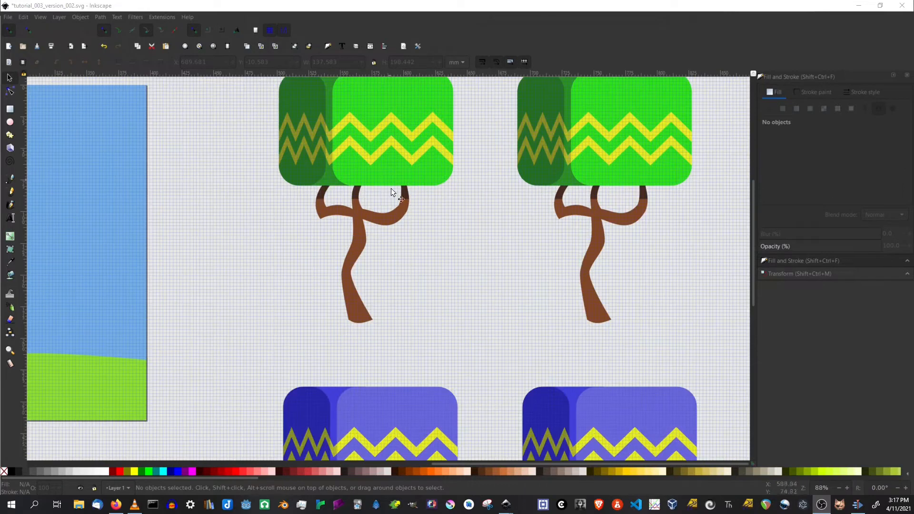
{"action": "left_click_drag", "start_coordinate": [471, 324], "coordinate": [469, 319]}
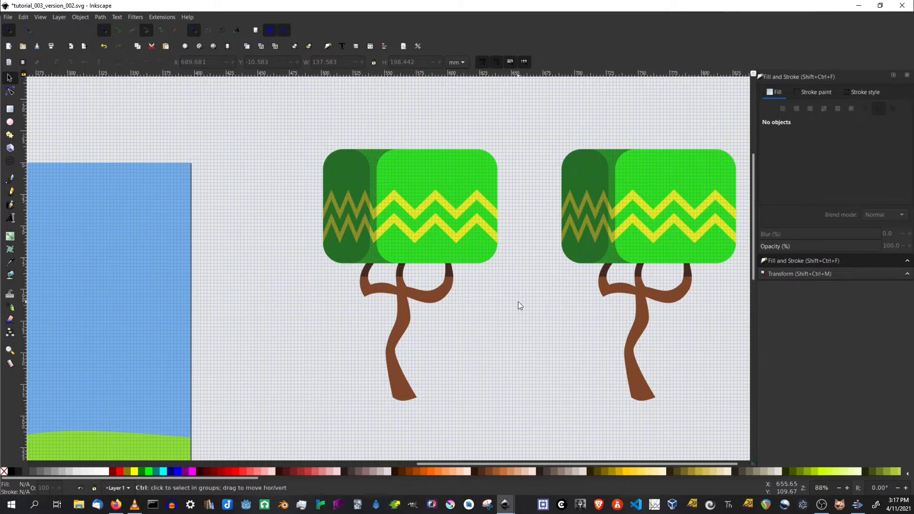
{"action": "scroll", "coordinate": [518, 301], "scroll_direction": "down", "scroll_amount": 2}
{"action": "scroll", "coordinate": [471, 265], "scroll_direction": "down", "scroll_amount": 1}
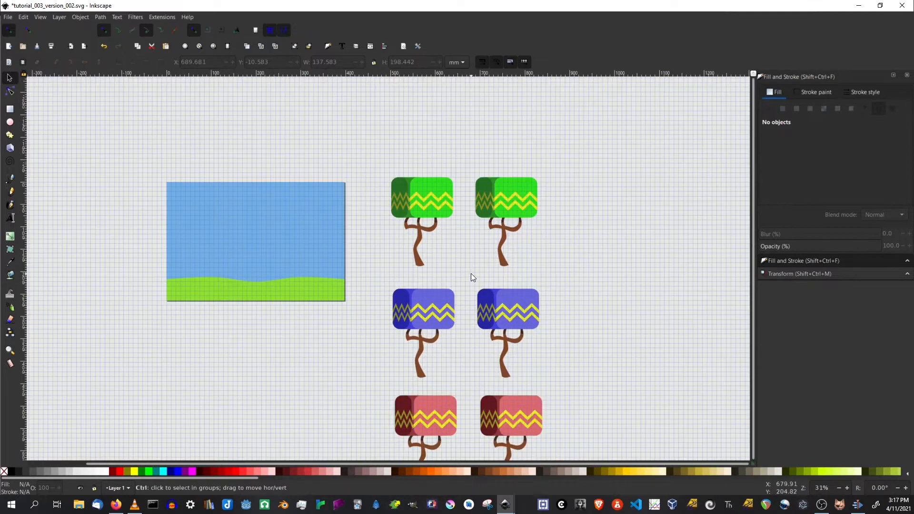
{"action": "scroll", "coordinate": [480, 361], "scroll_direction": "down", "scroll_amount": 3}
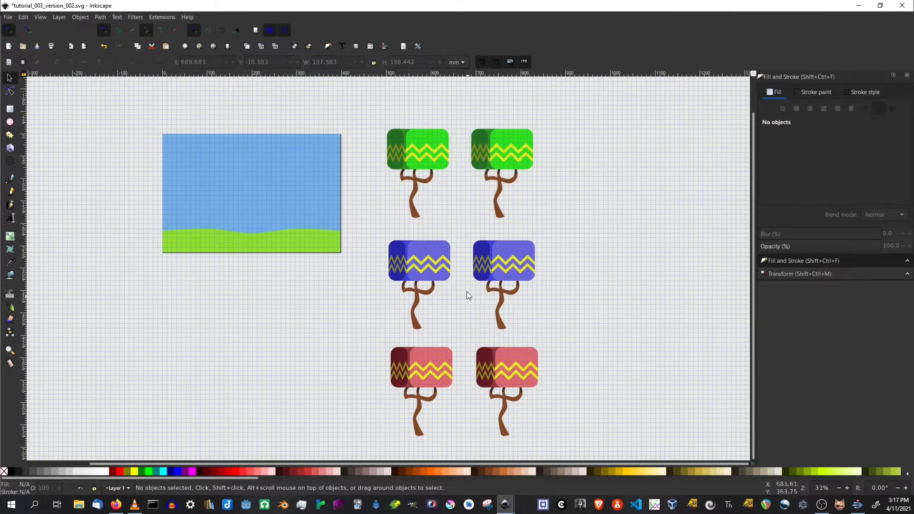
{"action": "scroll", "coordinate": [447, 184], "scroll_direction": "up", "scroll_amount": 3}
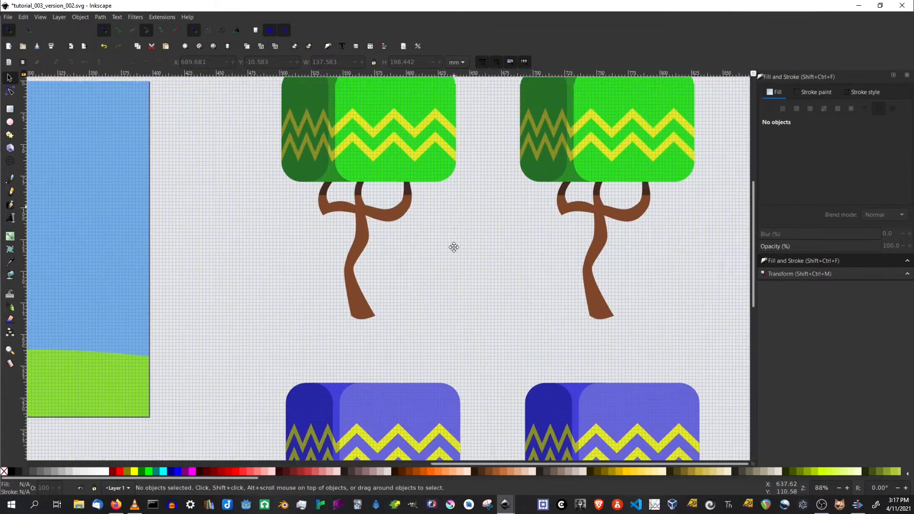
{"action": "scroll", "coordinate": [433, 249], "scroll_direction": "up", "scroll_amount": 5}
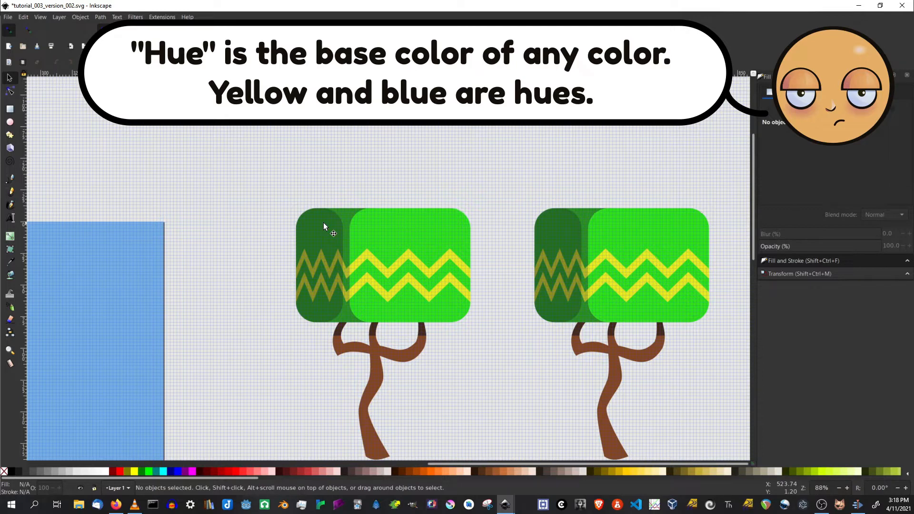
{"action": "scroll", "coordinate": [505, 422], "scroll_direction": "down", "scroll_amount": 6}
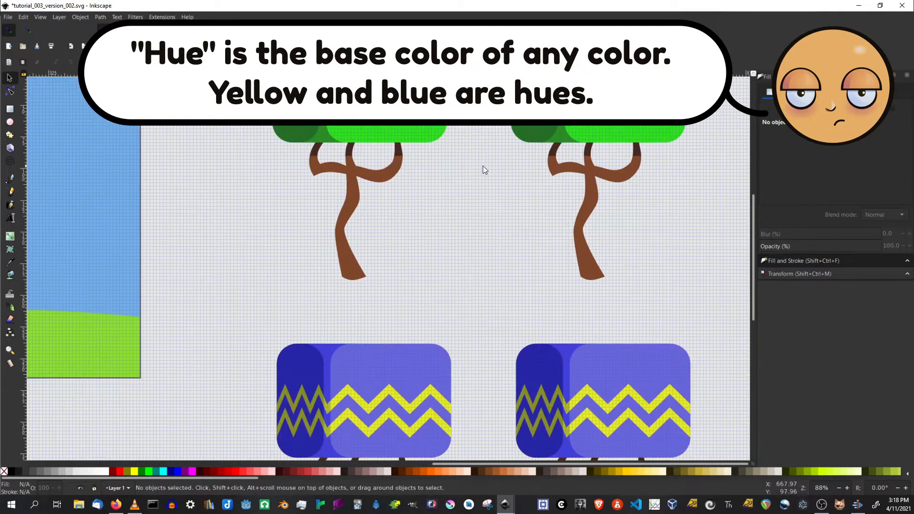
{"action": "scroll", "coordinate": [358, 285], "scroll_direction": "down", "scroll_amount": 5}
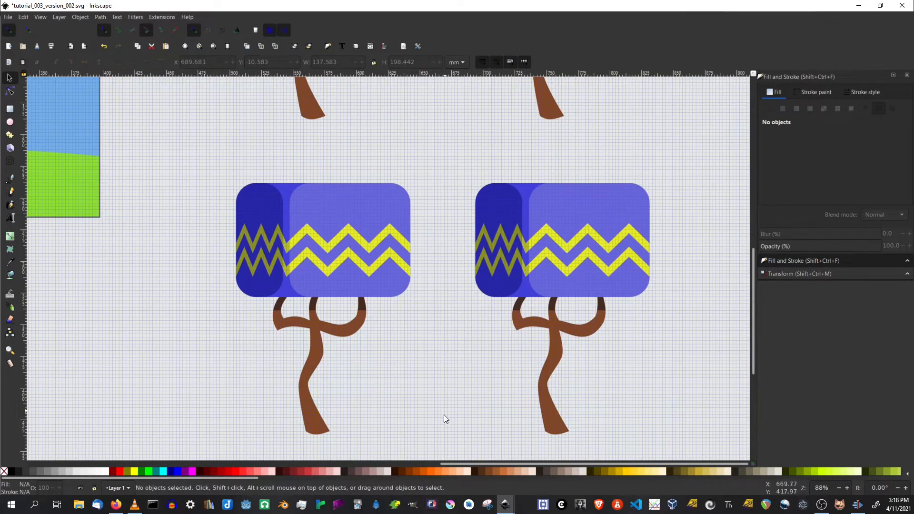
{"action": "scroll", "coordinate": [452, 310], "scroll_direction": "down", "scroll_amount": 8}
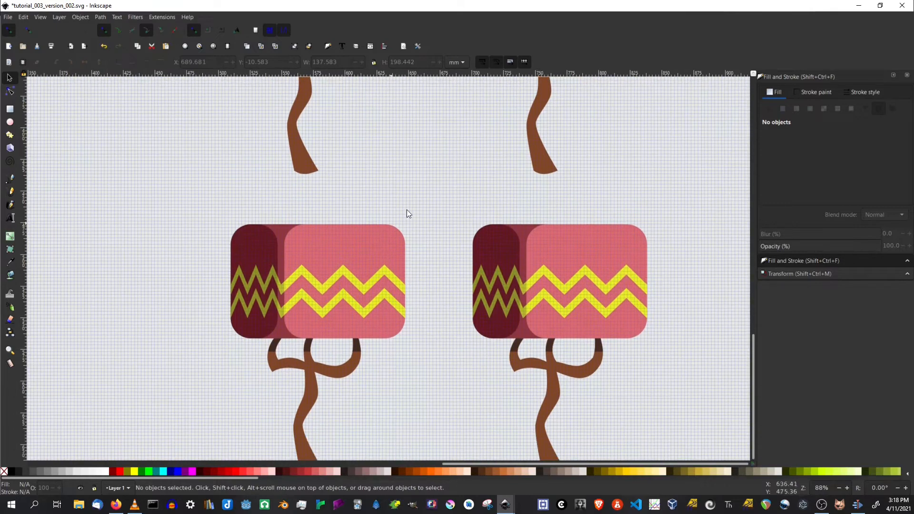
{"action": "scroll", "coordinate": [391, 222], "scroll_direction": "up", "scroll_amount": 16}
{"action": "scroll", "coordinate": [461, 282], "scroll_direction": "up", "scroll_amount": 3}
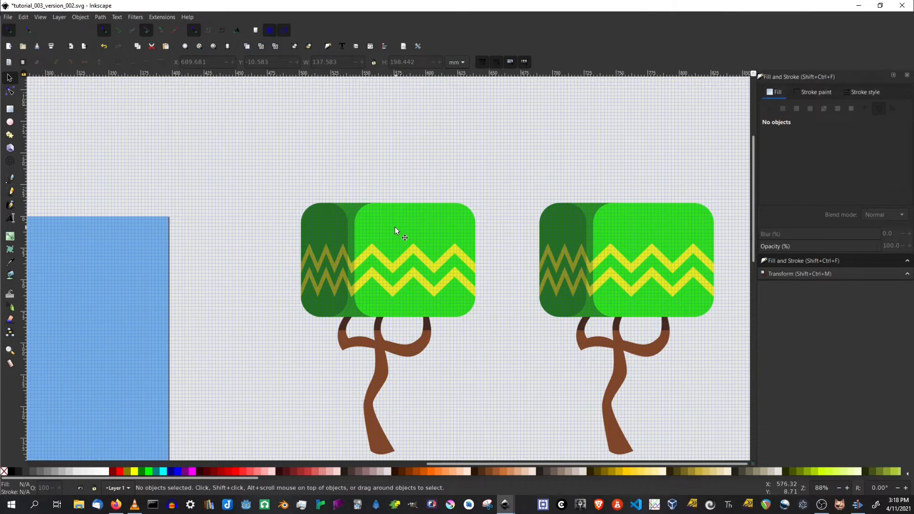
{"action": "left_click_drag", "start_coordinate": [681, 456], "coordinate": [596, 426]}
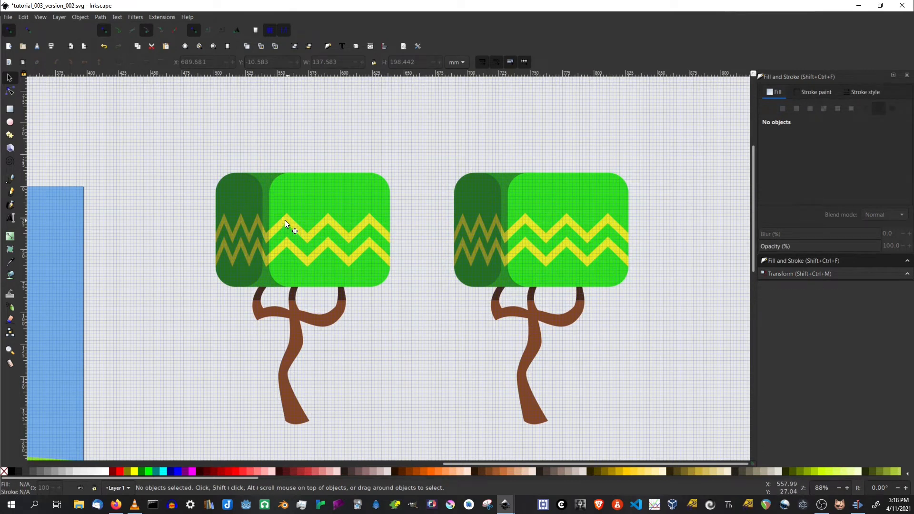
Shift the hue of the right tree's main canopy rectangle toward yellow-green on the color wheel.
{"action": "left_click", "coordinate": [587, 188]}
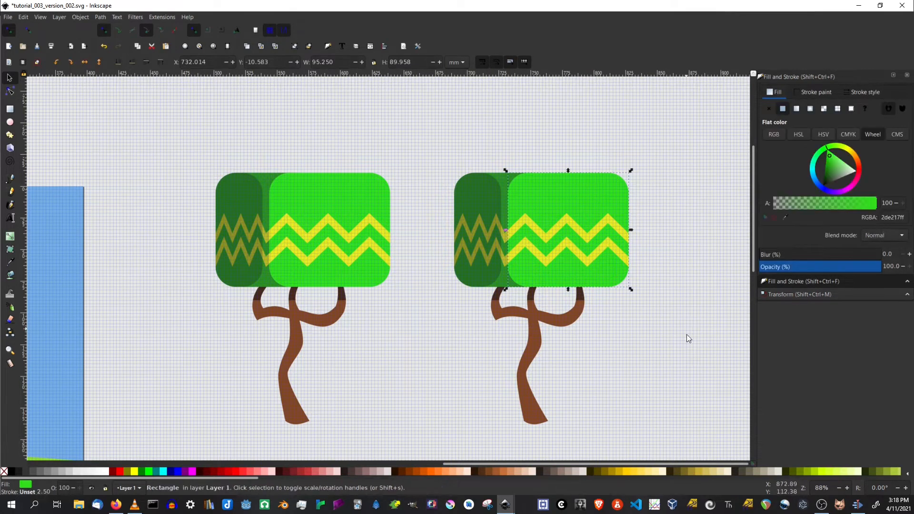
{"action": "left_click_drag", "start_coordinate": [690, 349], "coordinate": [670, 354]}
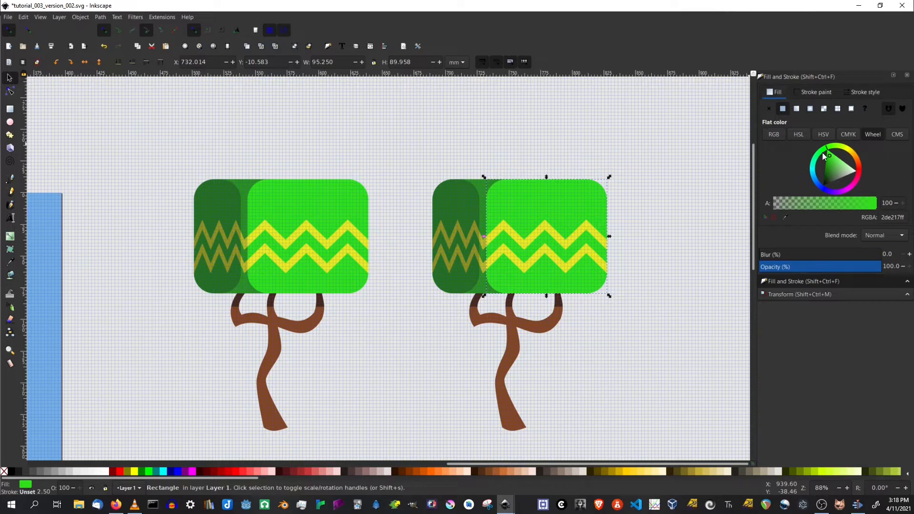
{"action": "left_click_drag", "start_coordinate": [830, 147], "coordinate": [833, 147]}
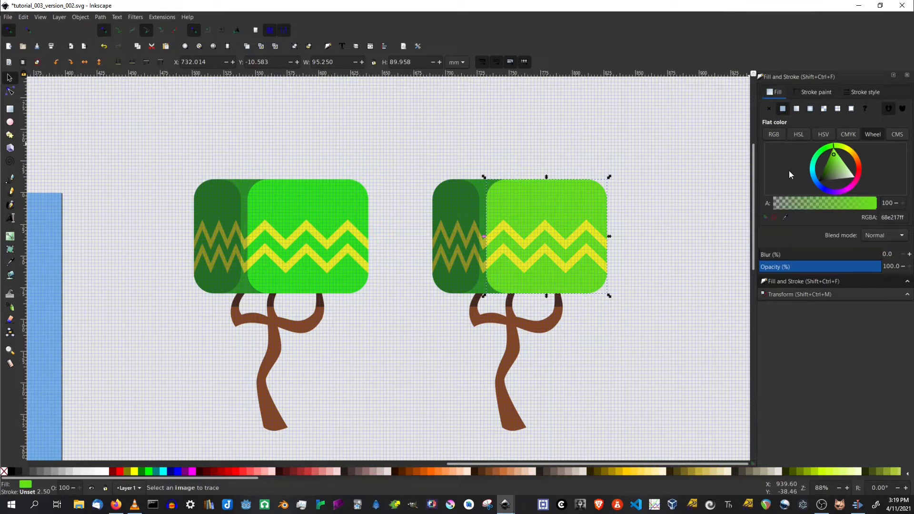
Select the dark left section of the right canopy and shift its hue toward blue-green.
{"action": "left_click", "coordinate": [480, 185]}
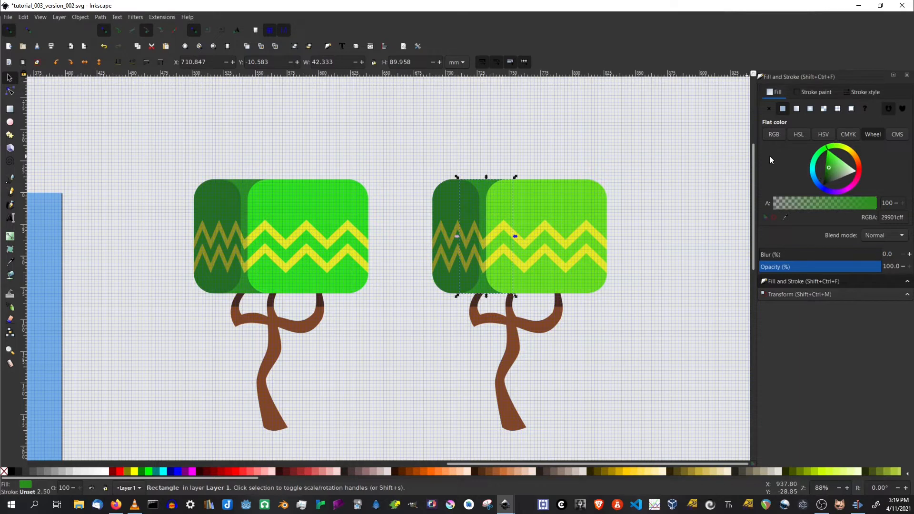
{"action": "left_click", "coordinate": [450, 198]}
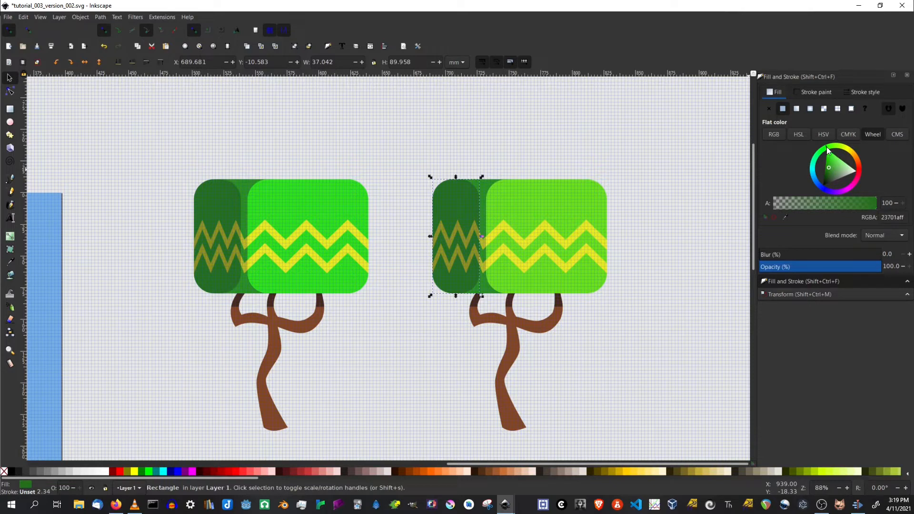
{"action": "left_click_drag", "start_coordinate": [827, 148], "coordinate": [815, 157]}
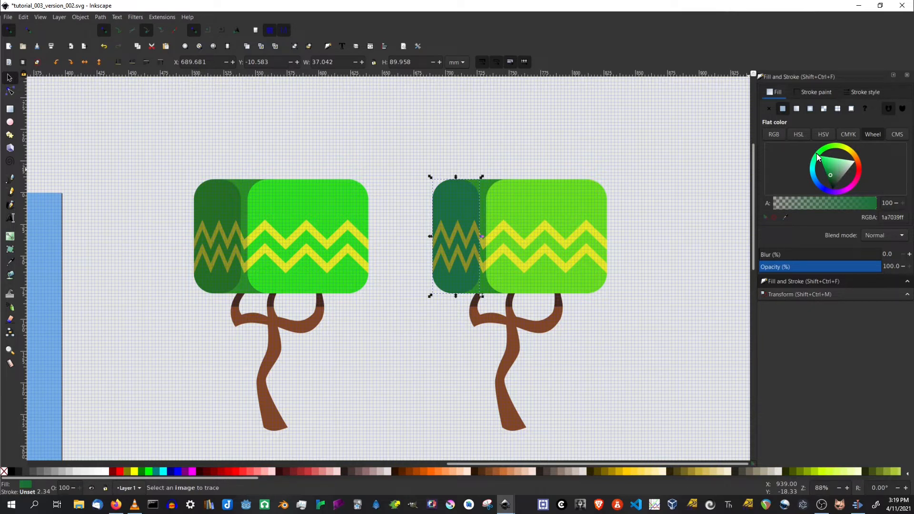
Select the upper zigzag on the dark canopy section and shift its hue toward orange-brown.
{"action": "left_click", "coordinate": [557, 235]}
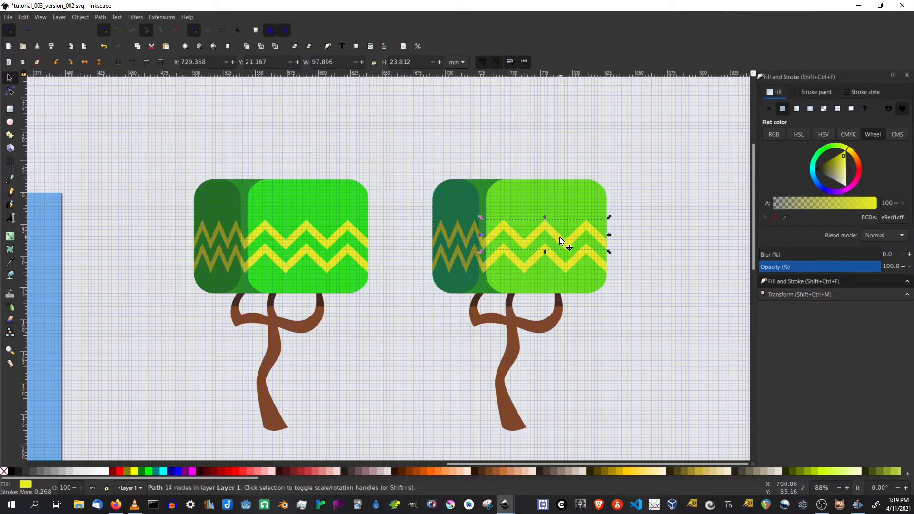
{"action": "left_click_drag", "start_coordinate": [558, 236], "coordinate": [563, 263]}
{"action": "left_click", "coordinate": [467, 238]}
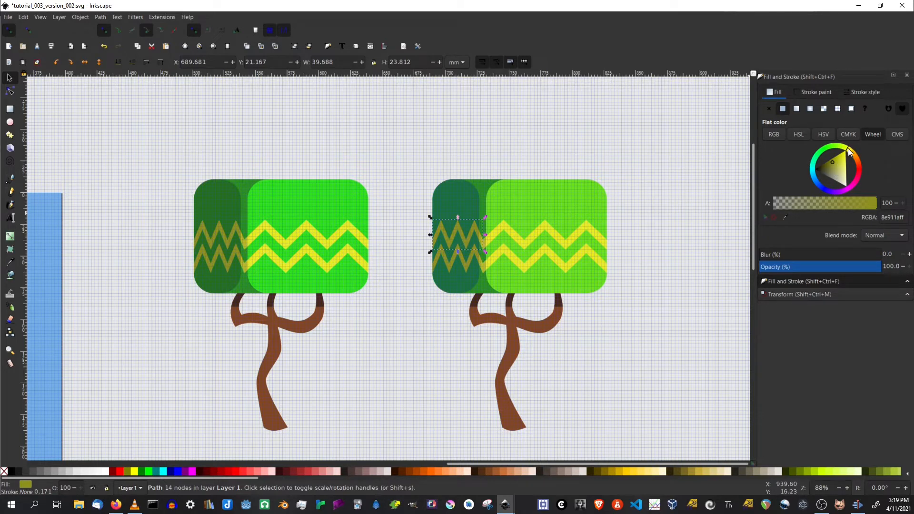
{"action": "left_click_drag", "start_coordinate": [849, 152], "coordinate": [852, 157]}
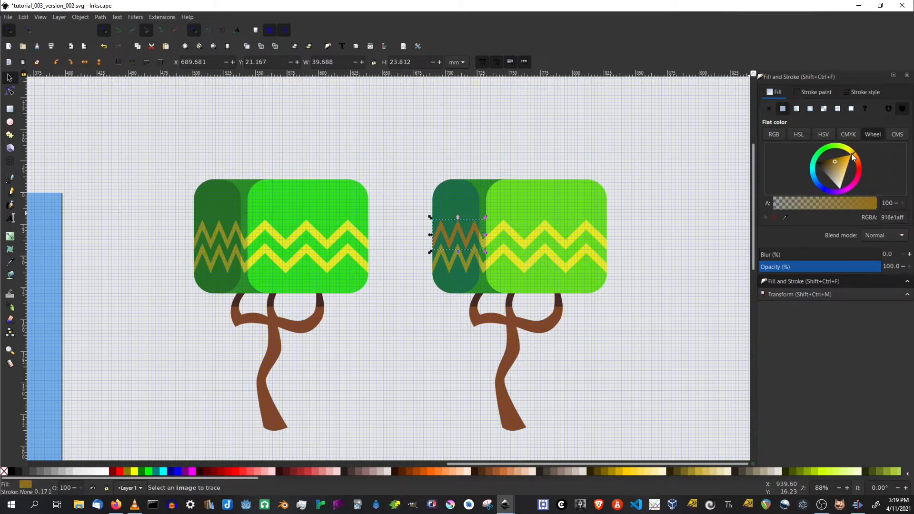
{"action": "left_click_drag", "start_coordinate": [852, 157], "coordinate": [851, 159]}
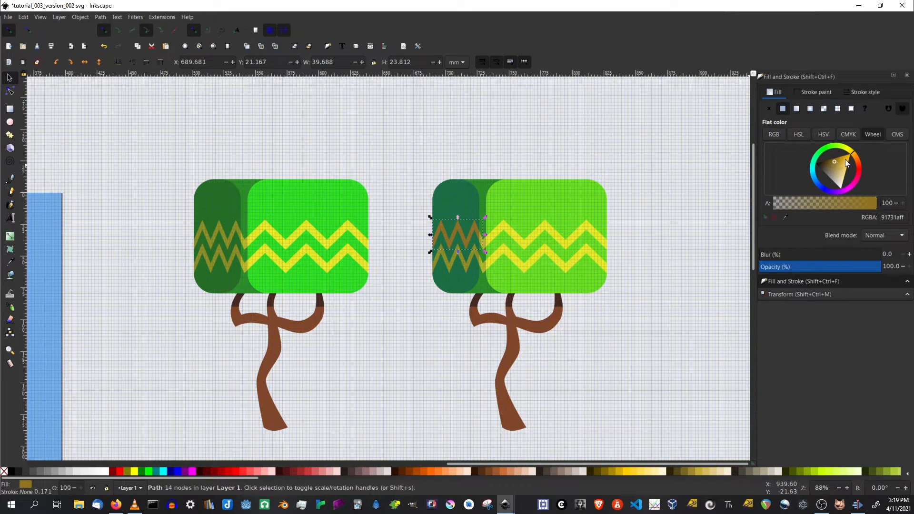
{"action": "left_click", "coordinate": [10, 109]}
{"action": "left_click_drag", "start_coordinate": [635, 154], "coordinate": [730, 248]}
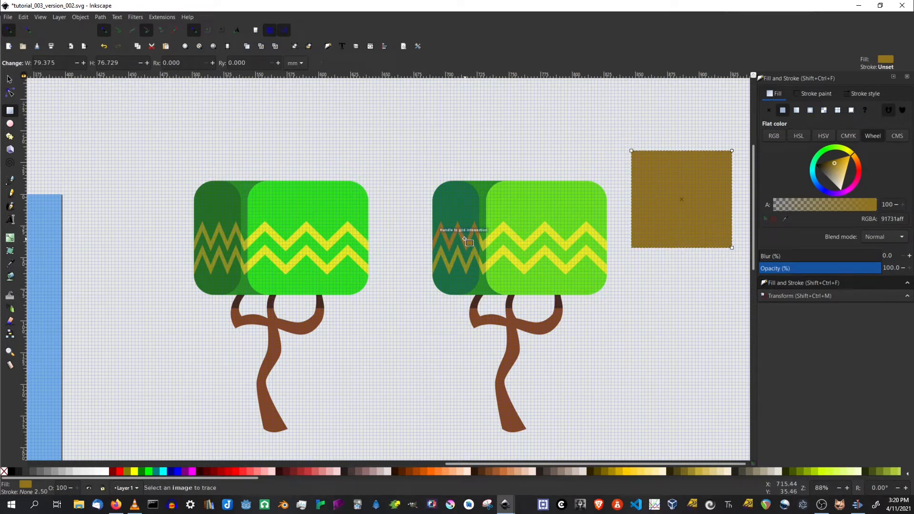
{"action": "left_click", "coordinate": [9, 79]}
{"action": "right_click", "coordinate": [644, 195]}
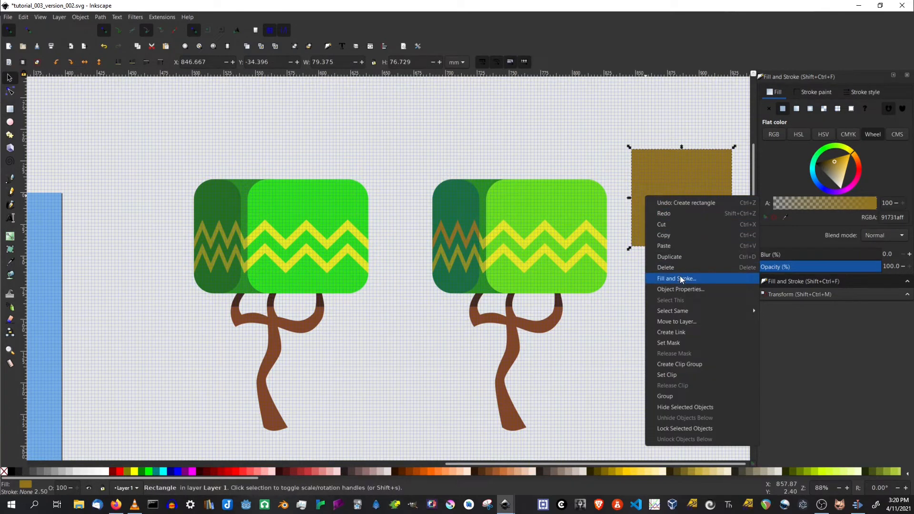
{"action": "left_click", "coordinate": [680, 268]}
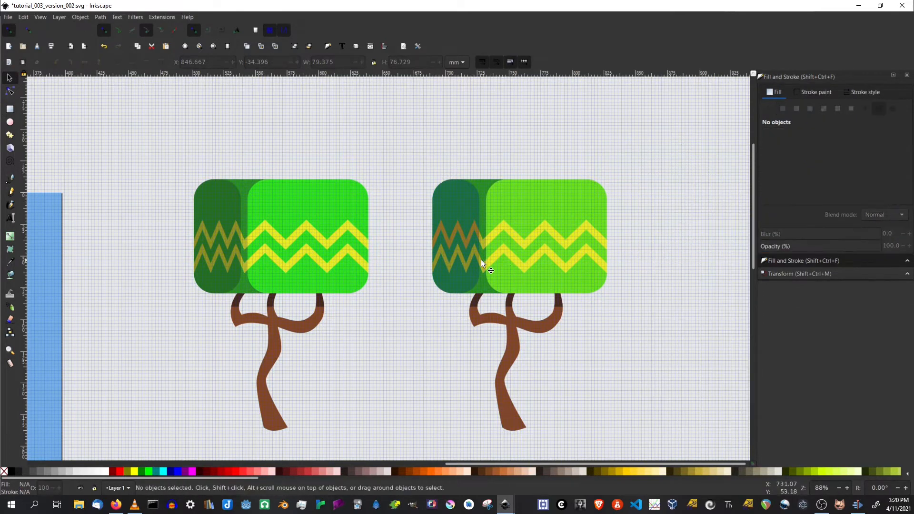
Copy the upper zigzag's brown fill onto the lower zigzag of the dark section with the dropper.
{"action": "left_click", "coordinate": [470, 265]}
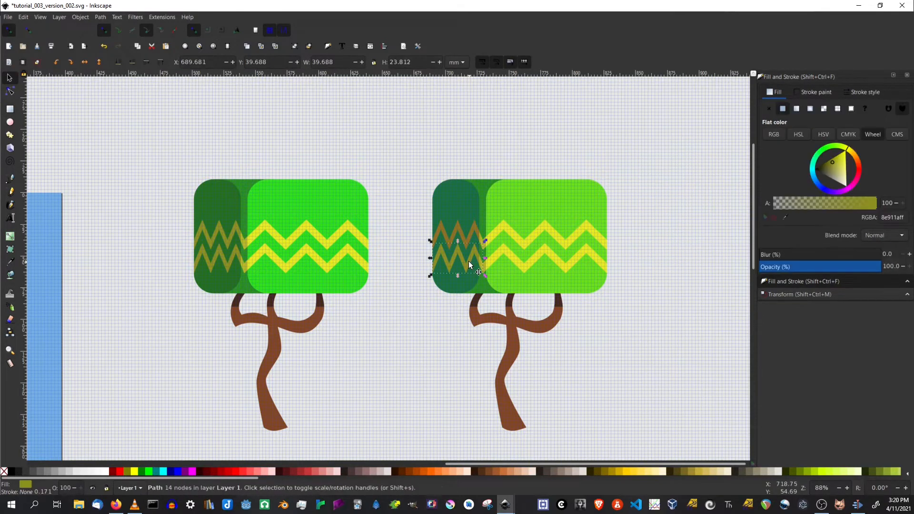
{"action": "left_click", "coordinate": [786, 217]}
{"action": "left_click", "coordinate": [472, 233]}
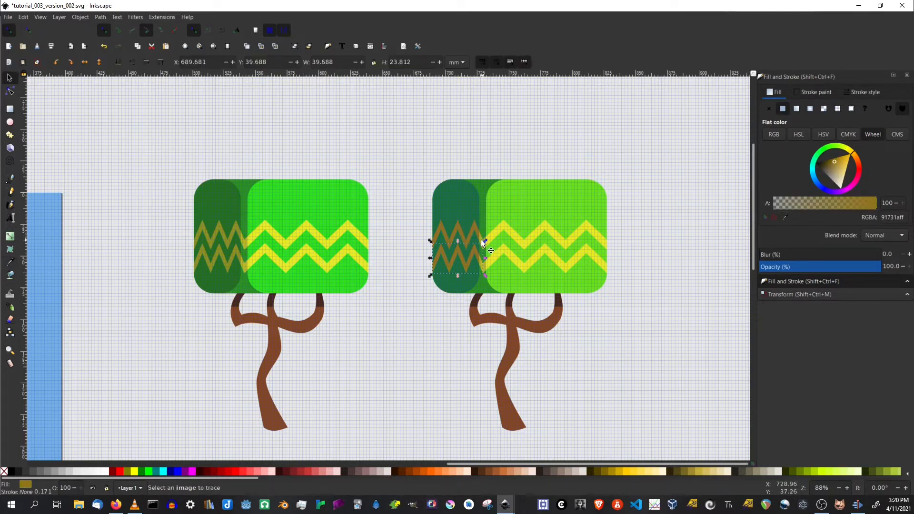
Shift the small zigzag pieces on the middle canopy strip to golden yellow, copying the color between pieces.
{"action": "left_click", "coordinate": [482, 239]}
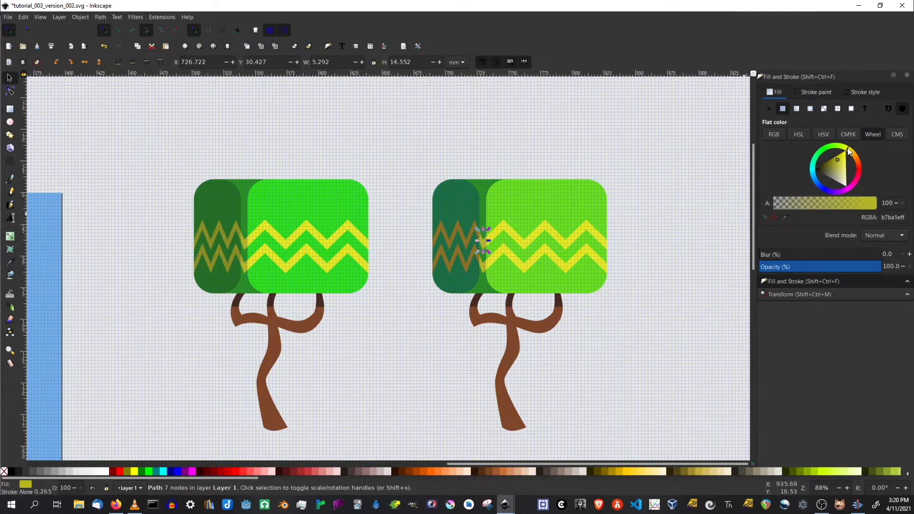
{"action": "left_click_drag", "start_coordinate": [847, 152], "coordinate": [851, 155]}
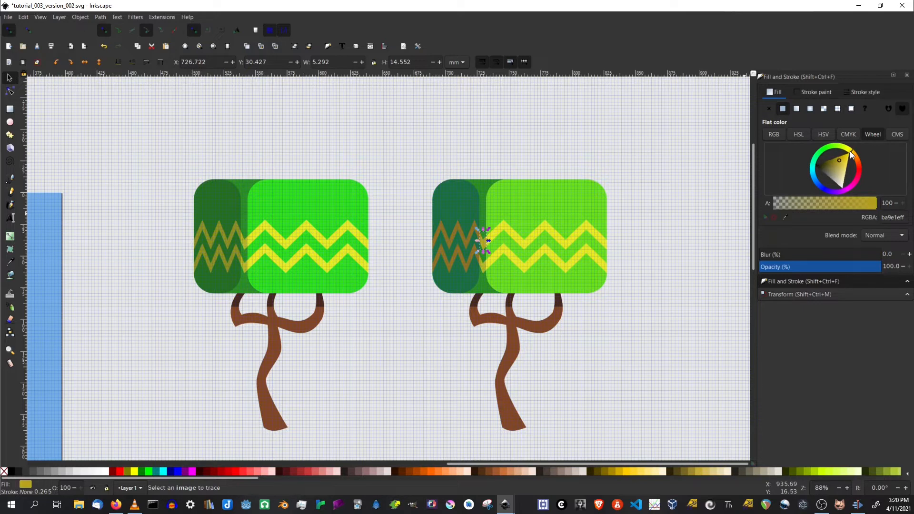
{"action": "left_click", "coordinate": [483, 266]}
{"action": "left_click", "coordinate": [785, 217]}
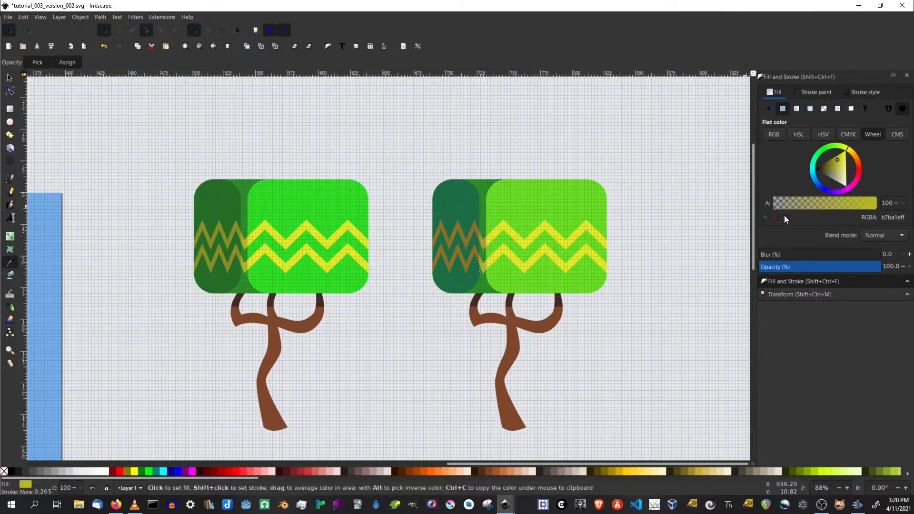
{"action": "left_click", "coordinate": [484, 244]}
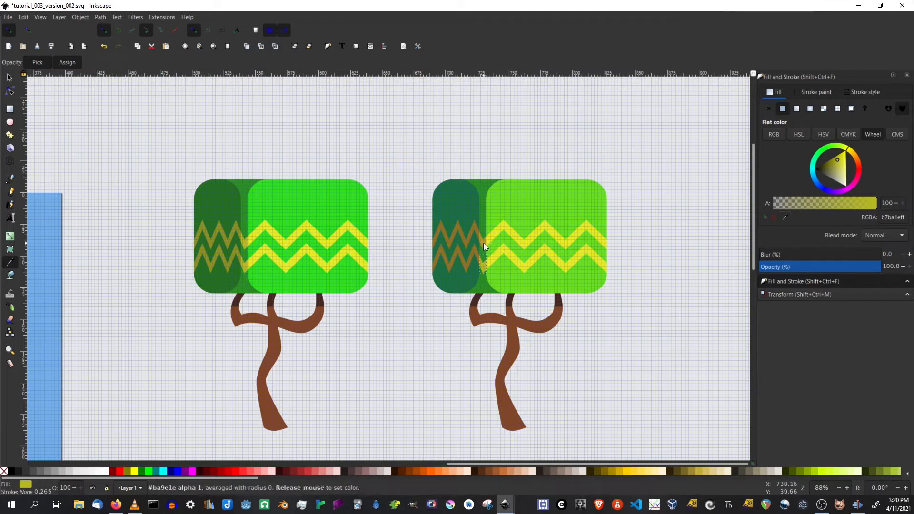
{"action": "left_click", "coordinate": [591, 323]}
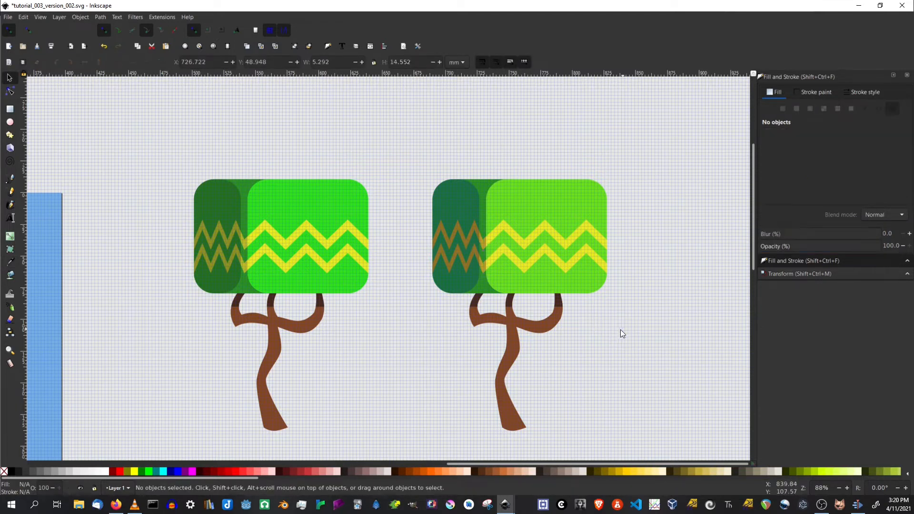
Select the dark band at the top of the right trunk and shift its hue toward deep red.
{"action": "left_click", "coordinate": [509, 301]}
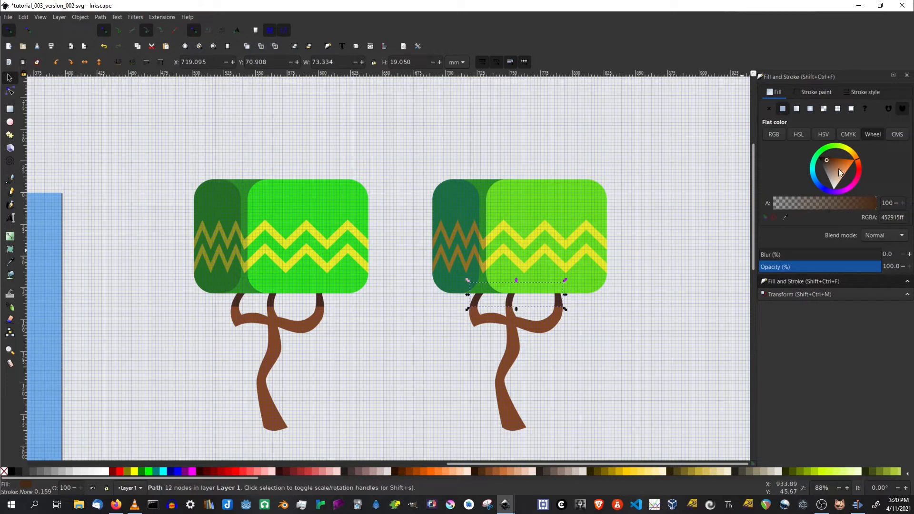
{"action": "left_click_drag", "start_coordinate": [857, 160], "coordinate": [858, 174]}
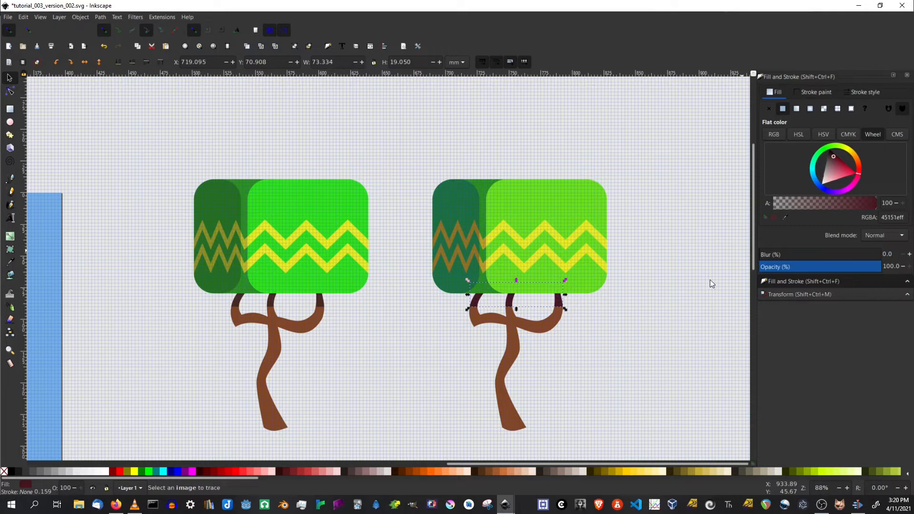
{"action": "left_click", "coordinate": [674, 310]}
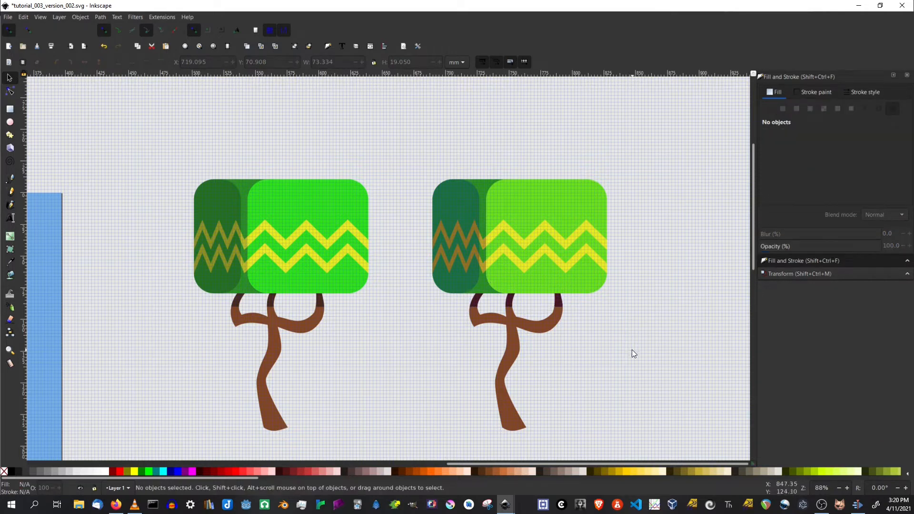
{"action": "scroll", "coordinate": [587, 364], "scroll_direction": "down", "scroll_amount": 2, "text": "ctrl"}
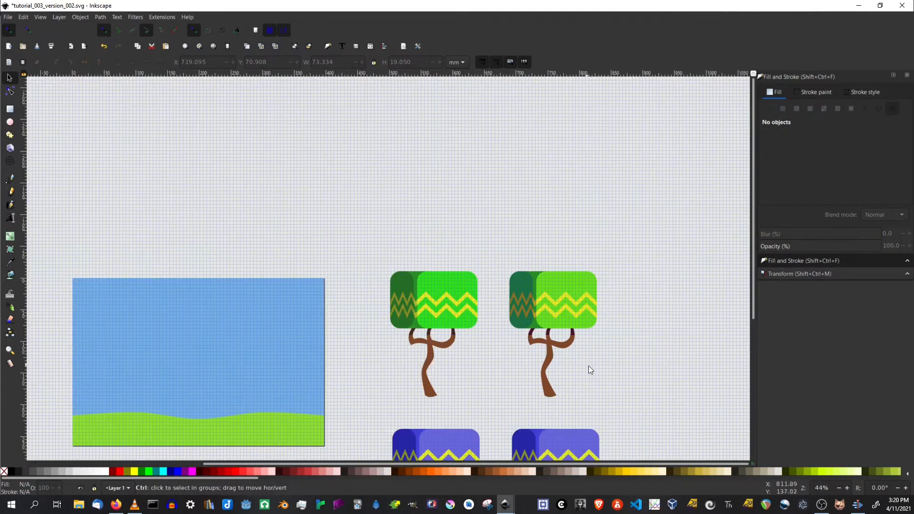
Select both green trees together and group them.
{"action": "left_click_drag", "start_coordinate": [621, 402], "coordinate": [659, 304]}
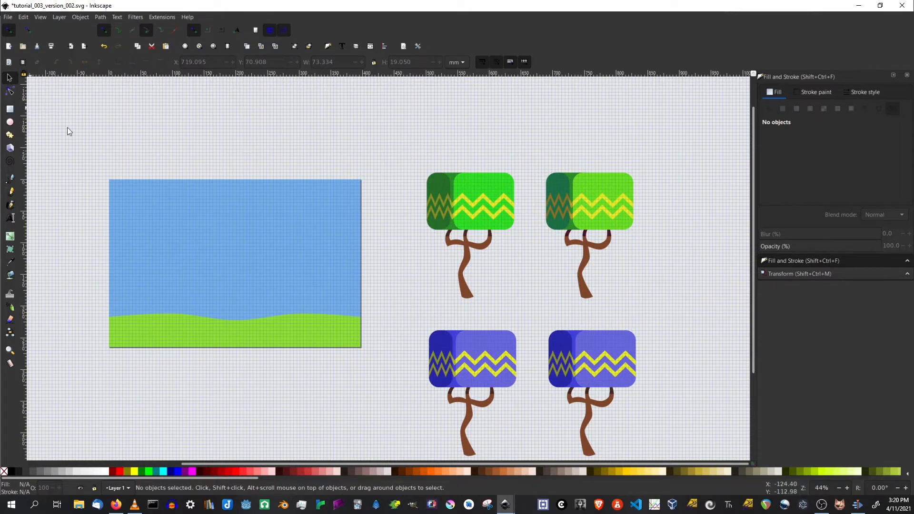
{"action": "left_click_drag", "start_coordinate": [398, 149], "coordinate": [677, 323]}
{"action": "right_click", "coordinate": [596, 217]}
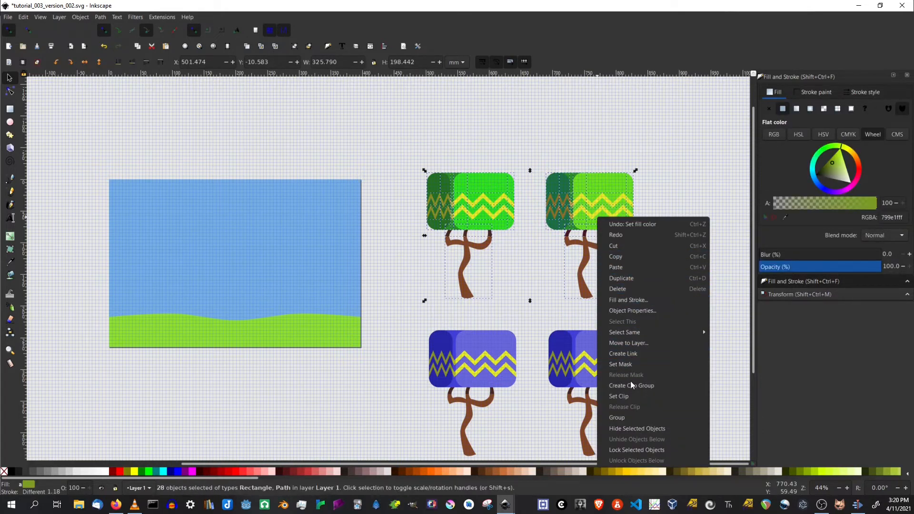
{"action": "left_click", "coordinate": [625, 423]}
Move the grouped green trees onto the sky-and-grass scene to preview them, then move them back.
{"action": "left_click_drag", "start_coordinate": [598, 211], "coordinate": [297, 232]}
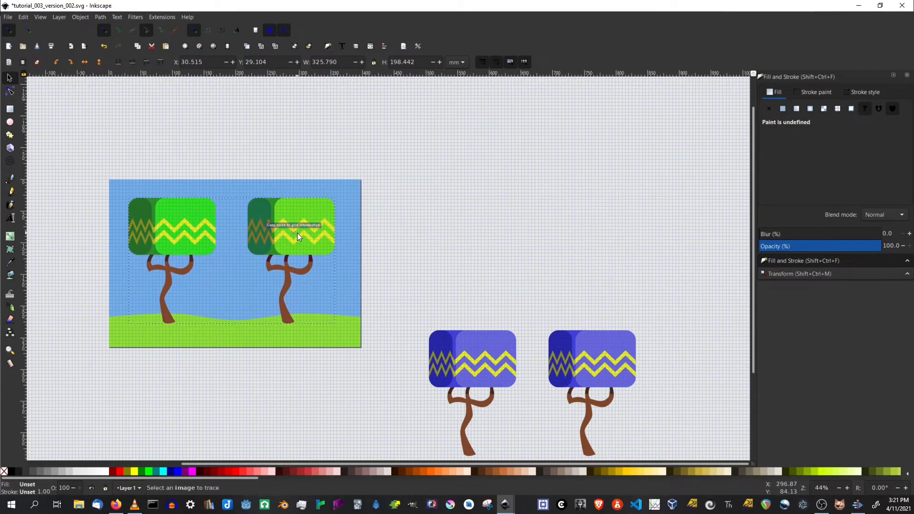
{"action": "left_click_drag", "start_coordinate": [297, 233], "coordinate": [297, 232]}
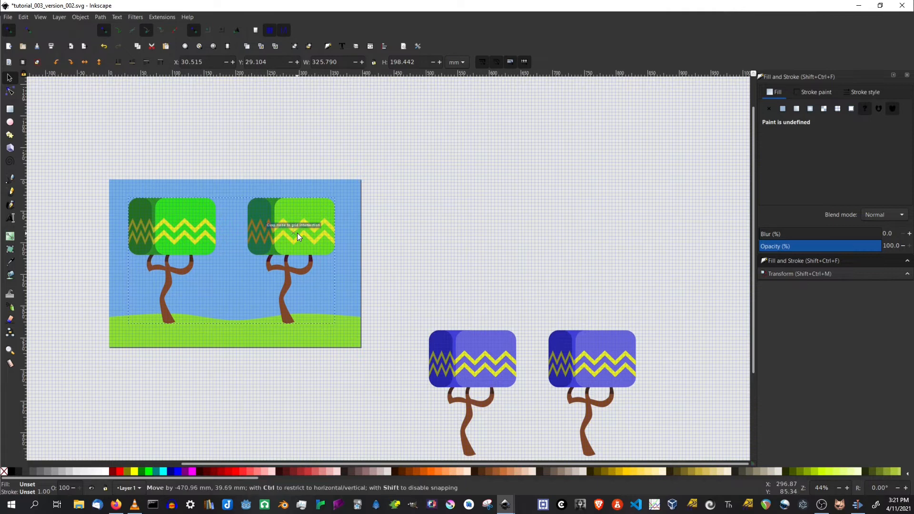
{"action": "left_click", "coordinate": [129, 61]}
{"action": "left_click", "coordinate": [367, 328]}
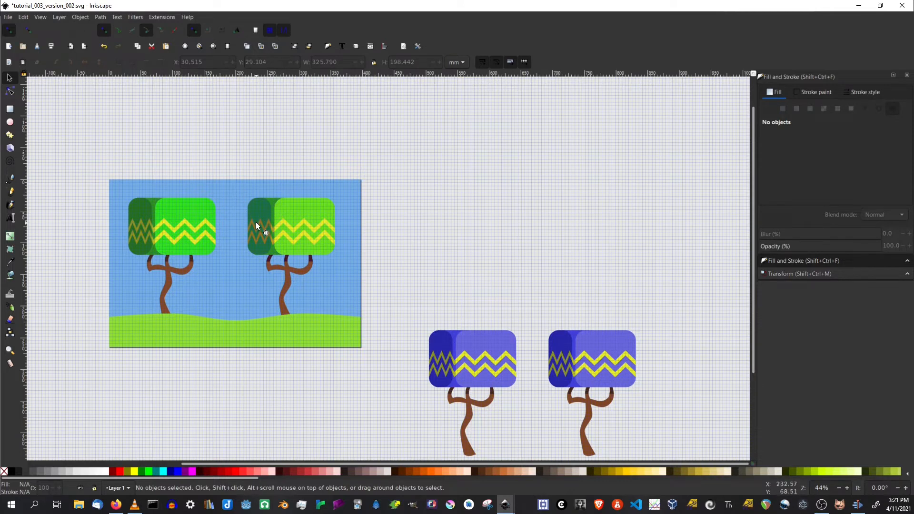
{"action": "left_click_drag", "start_coordinate": [261, 225], "coordinate": [563, 216]}
Shift the light right canopy section of the right blue tree toward sky blue.
{"action": "left_click", "coordinate": [710, 295]}
{"action": "left_click_drag", "start_coordinate": [711, 414], "coordinate": [612, 302]}
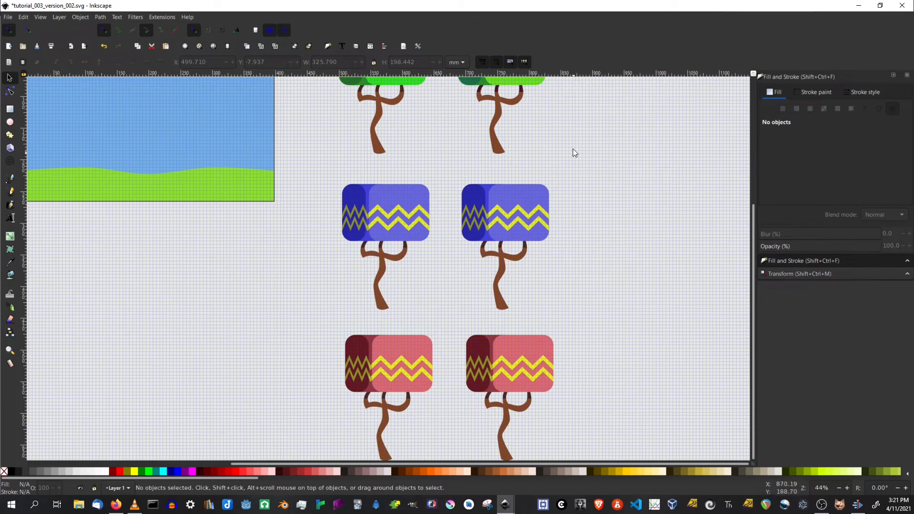
{"action": "left_click_drag", "start_coordinate": [573, 147], "coordinate": [590, 267]}
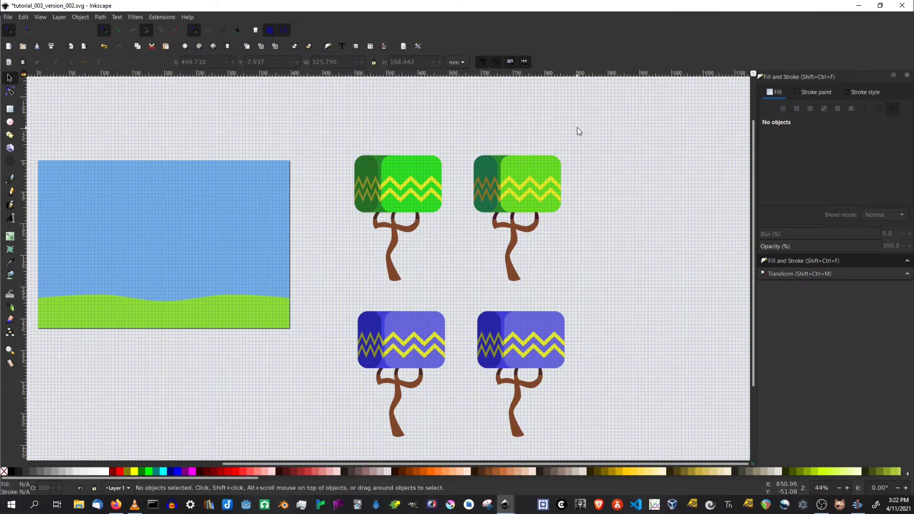
{"action": "scroll", "coordinate": [611, 324], "scroll_direction": "down", "scroll_amount": 3}
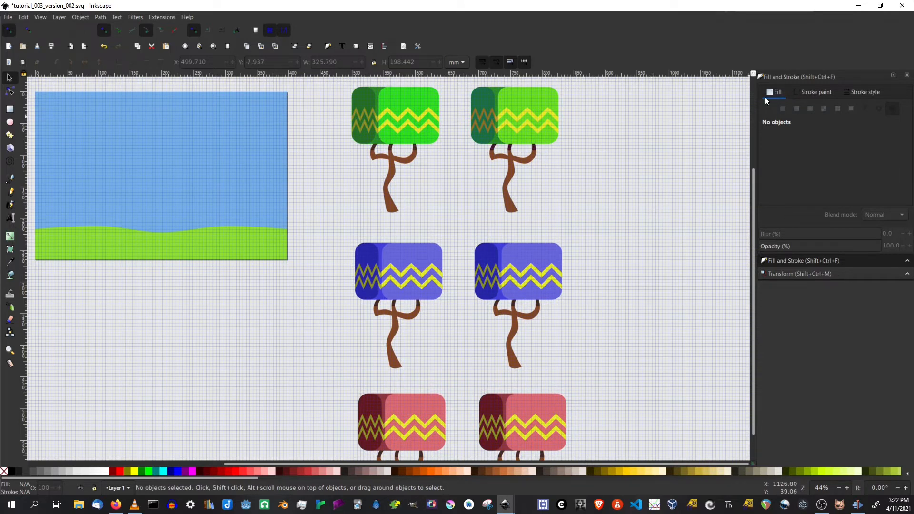
{"action": "left_click", "coordinate": [554, 259]}
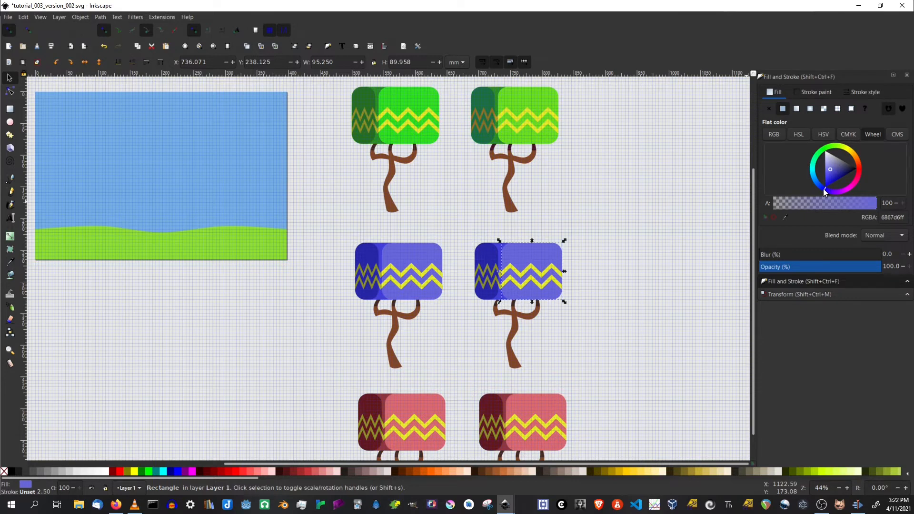
{"action": "left_click_drag", "start_coordinate": [823, 188], "coordinate": [812, 181]}
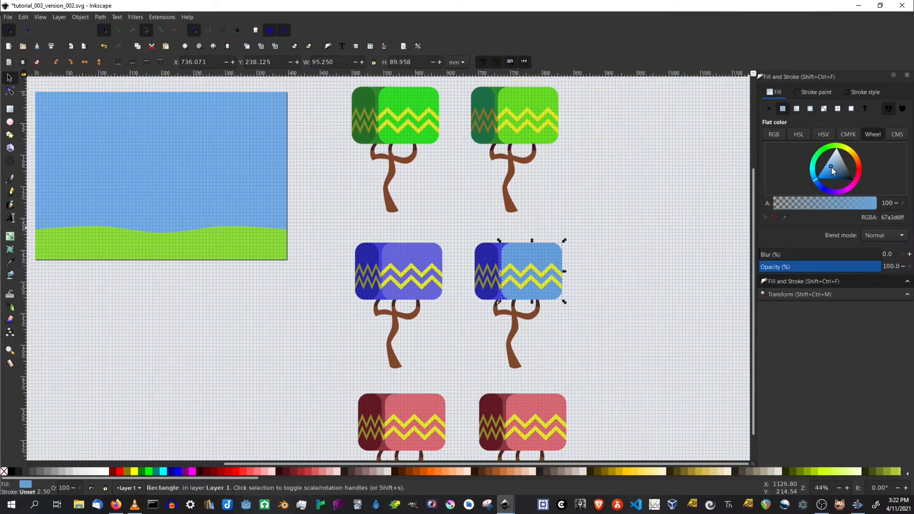
{"action": "left_click_drag", "start_coordinate": [830, 167], "coordinate": [827, 168]}
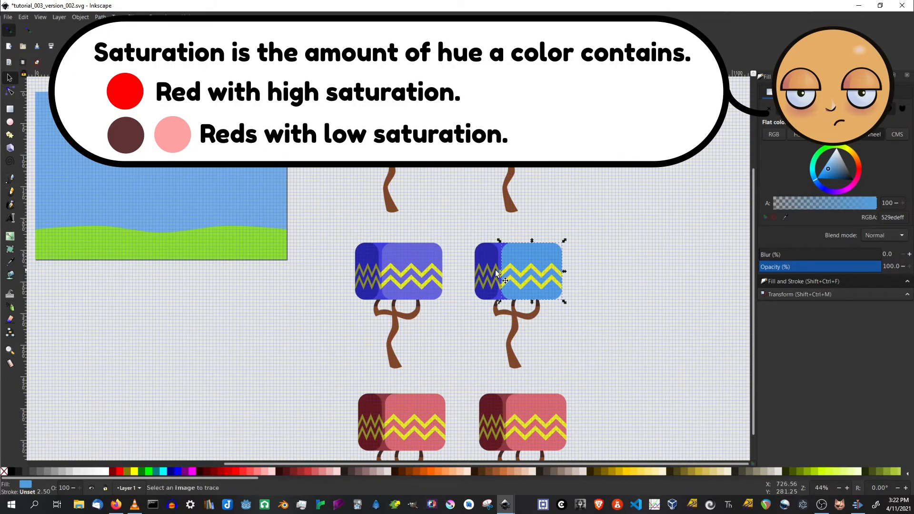
Hide the page grid.
{"action": "scroll", "coordinate": [495, 270], "scroll_direction": "up", "scroll_amount": 2}
{"action": "left_click", "coordinate": [504, 224]}
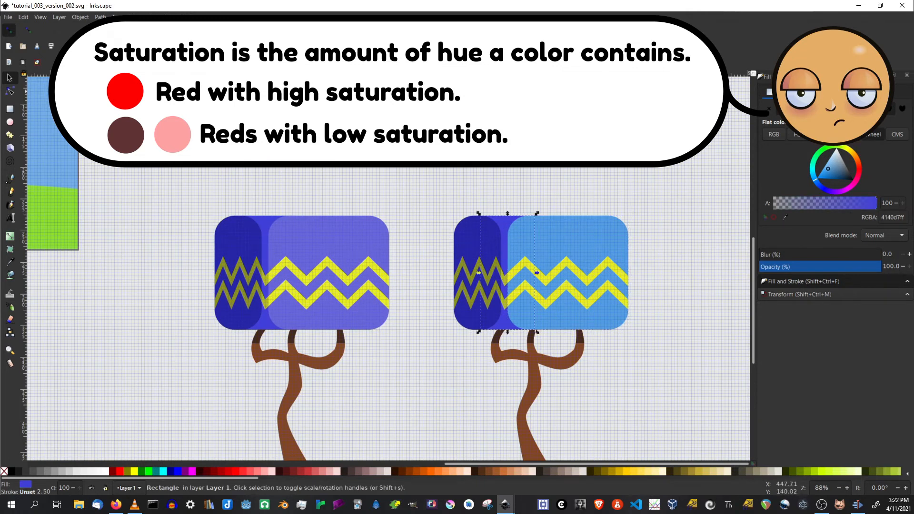
{"action": "left_click", "coordinate": [41, 17]}
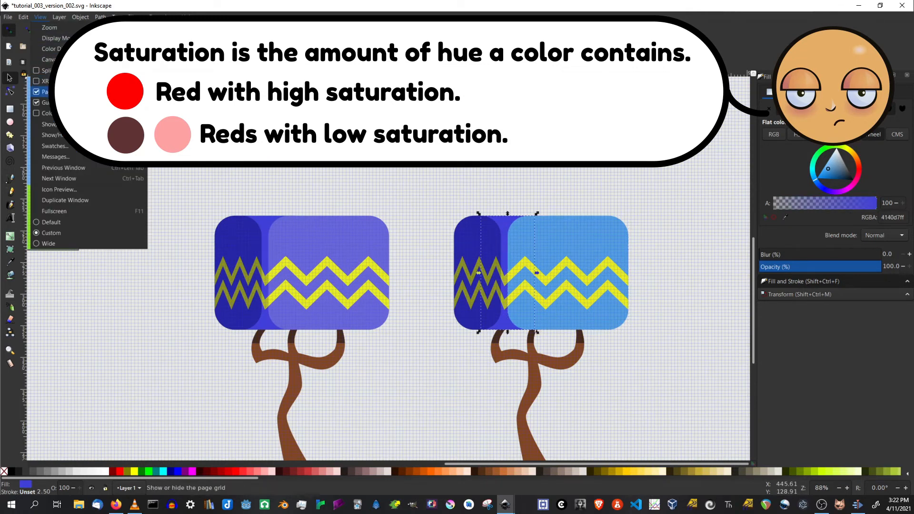
{"action": "left_click", "coordinate": [48, 91]}
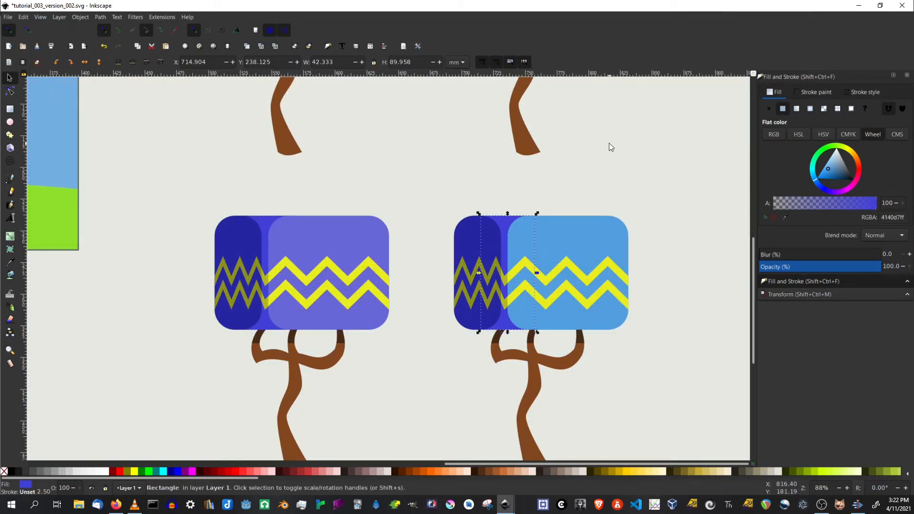
Darken and desaturate the dark left canopy section of the right blue tree.
{"action": "left_click", "coordinate": [472, 236]}
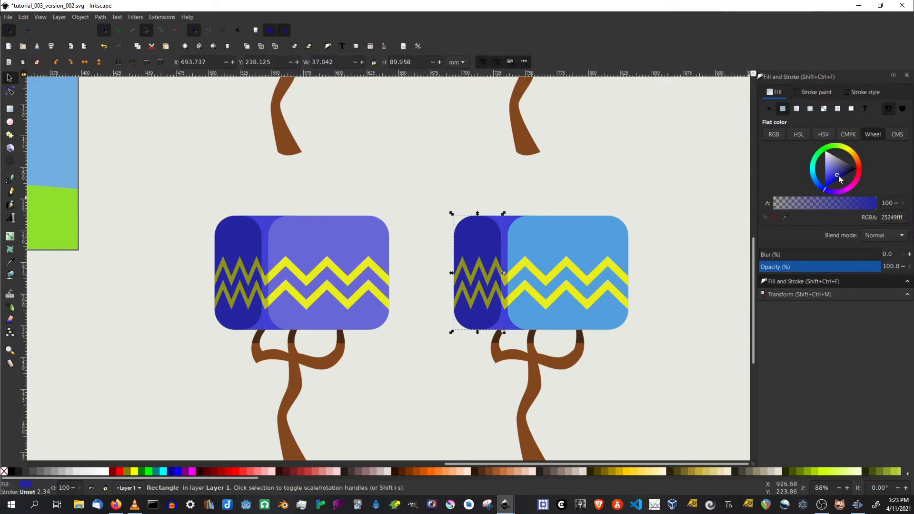
{"action": "left_click_drag", "start_coordinate": [838, 175], "coordinate": [844, 172]}
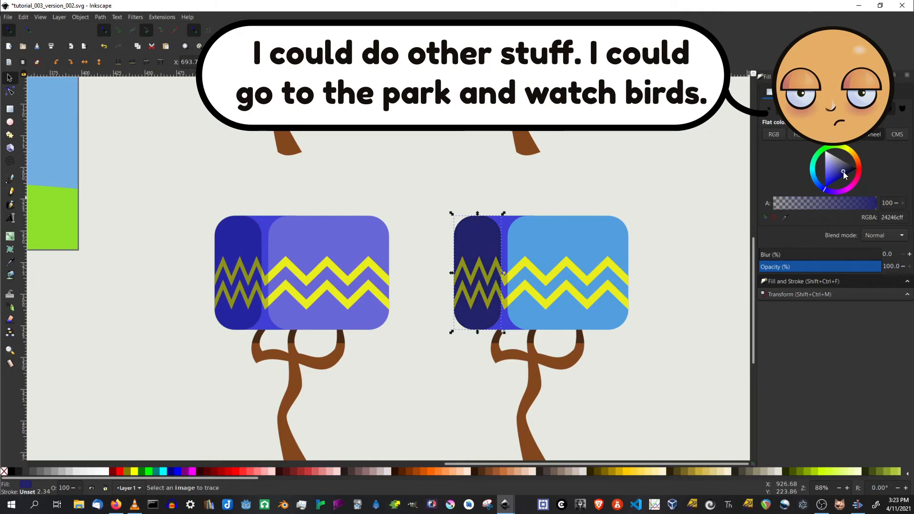
{"action": "left_click", "coordinate": [843, 170]}
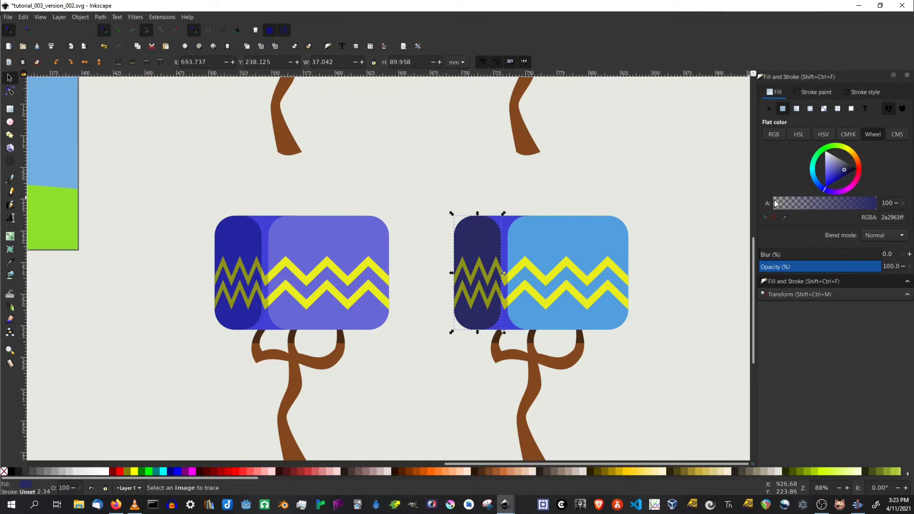
Slightly darken the middle canopy strip of the right blue tree.
{"action": "left_click", "coordinate": [509, 325]}
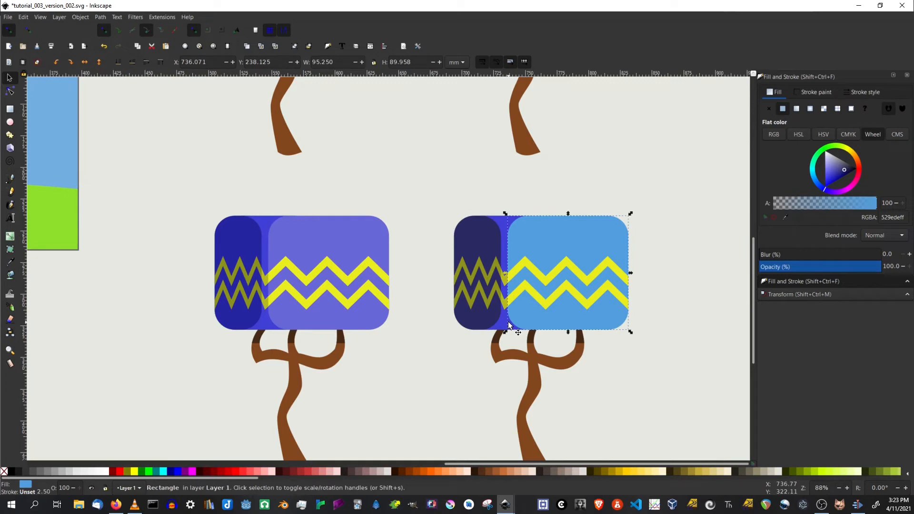
{"action": "left_click", "coordinate": [504, 325]}
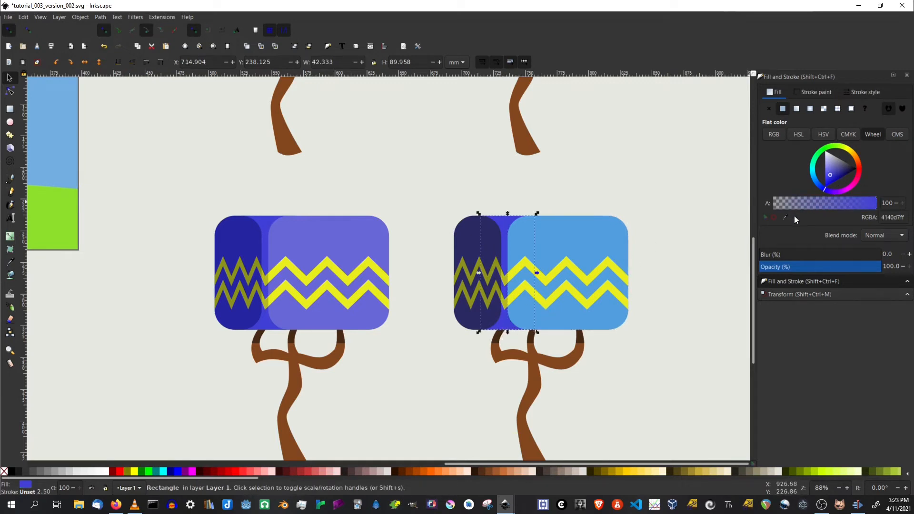
{"action": "left_click_drag", "start_coordinate": [832, 173], "coordinate": [833, 176]}
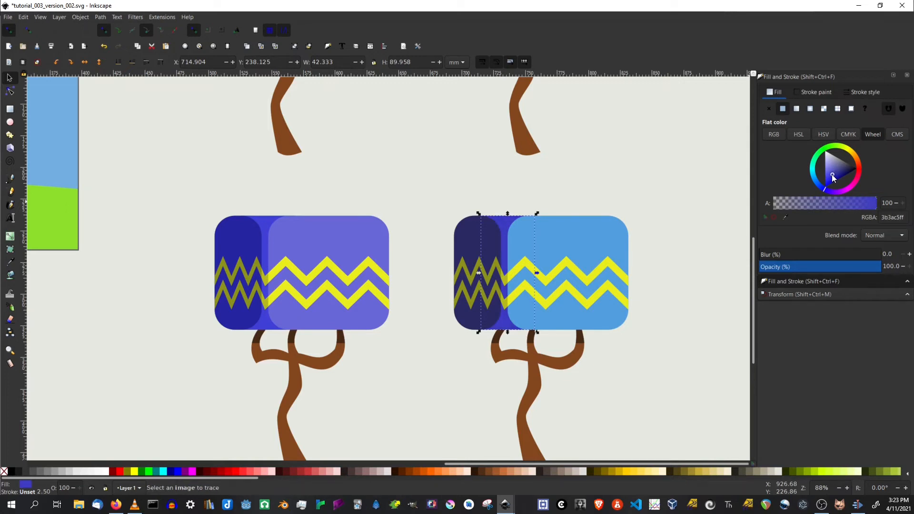
{"action": "left_click_drag", "start_coordinate": [832, 174], "coordinate": [831, 175]}
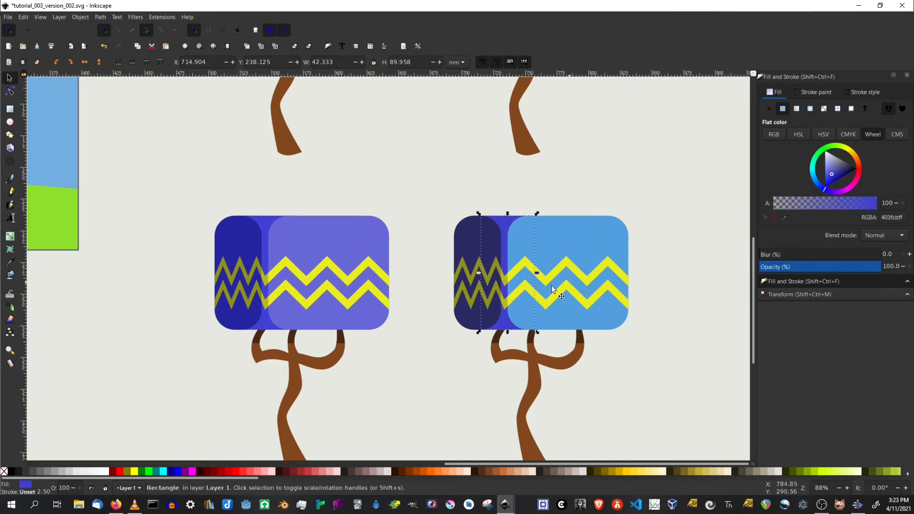
Copy the brown zigzag color from the right green tree onto both zigzags of the blue tree's dark section with the dropper.
{"action": "scroll", "coordinate": [437, 203], "scroll_direction": "down", "scroll_amount": 2}
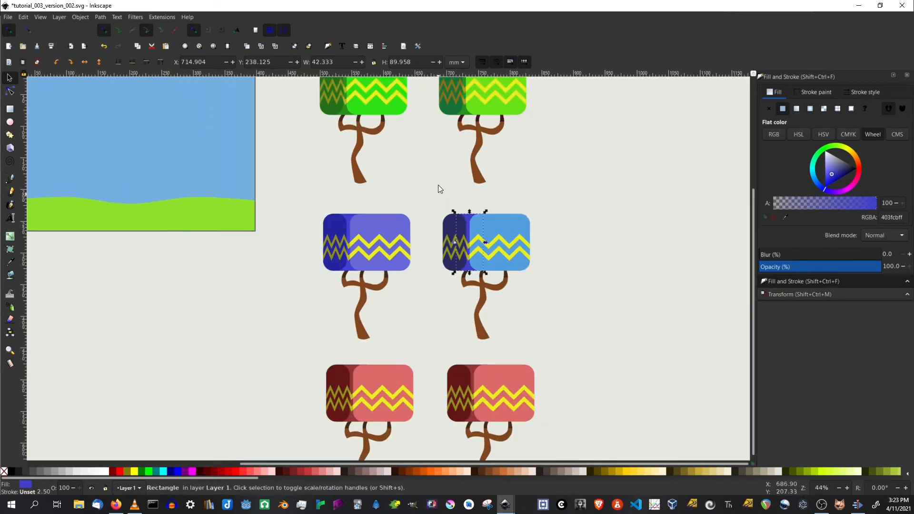
{"action": "left_click_drag", "start_coordinate": [434, 166], "coordinate": [456, 277]}
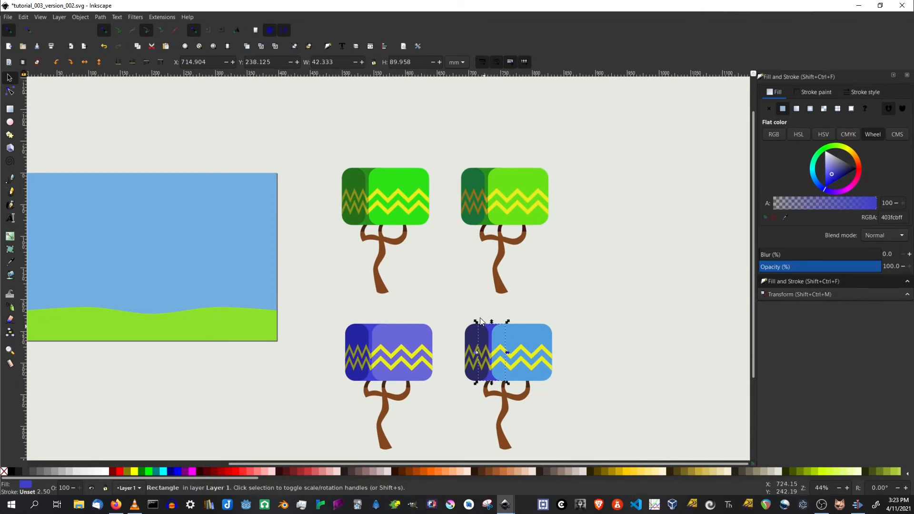
{"action": "scroll", "coordinate": [476, 303], "scroll_direction": "up", "scroll_amount": 1}
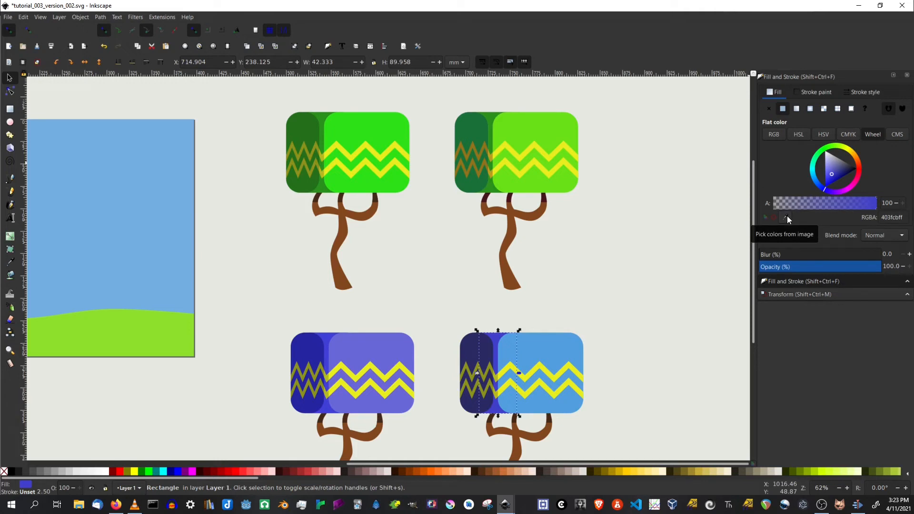
{"action": "left_click", "coordinate": [471, 379]}
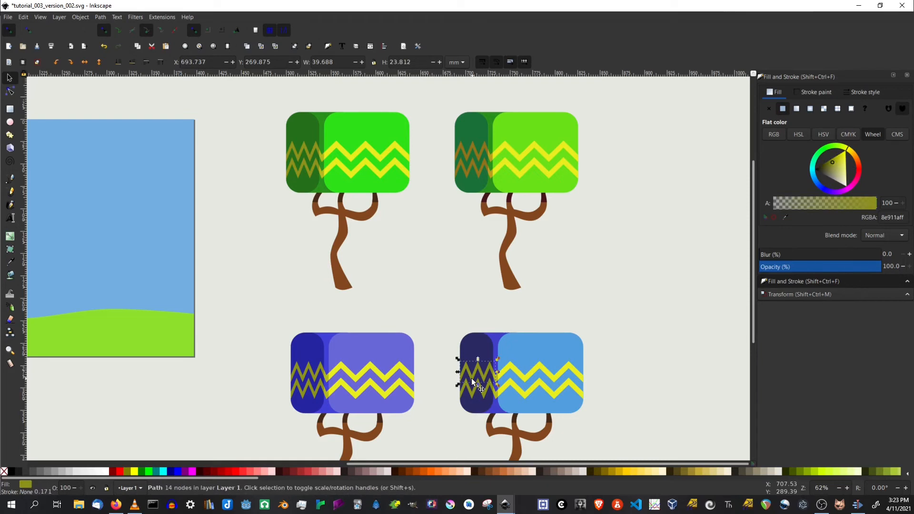
{"action": "left_click", "coordinate": [785, 218]}
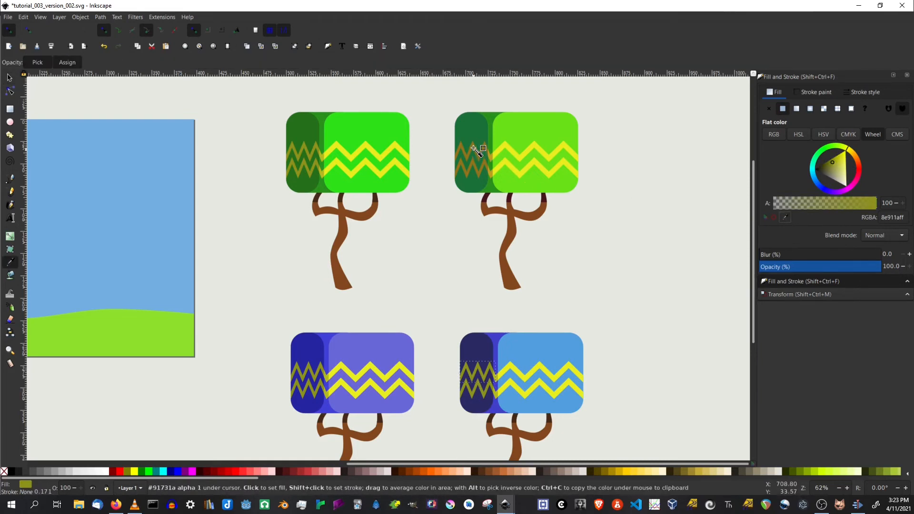
{"action": "left_click", "coordinate": [515, 243]}
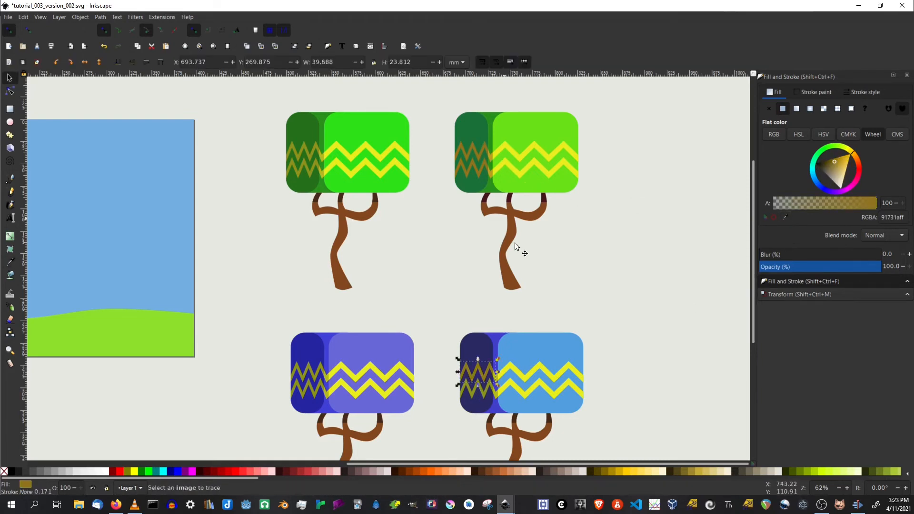
{"action": "left_click", "coordinate": [481, 394]}
{"action": "left_click", "coordinate": [785, 218]}
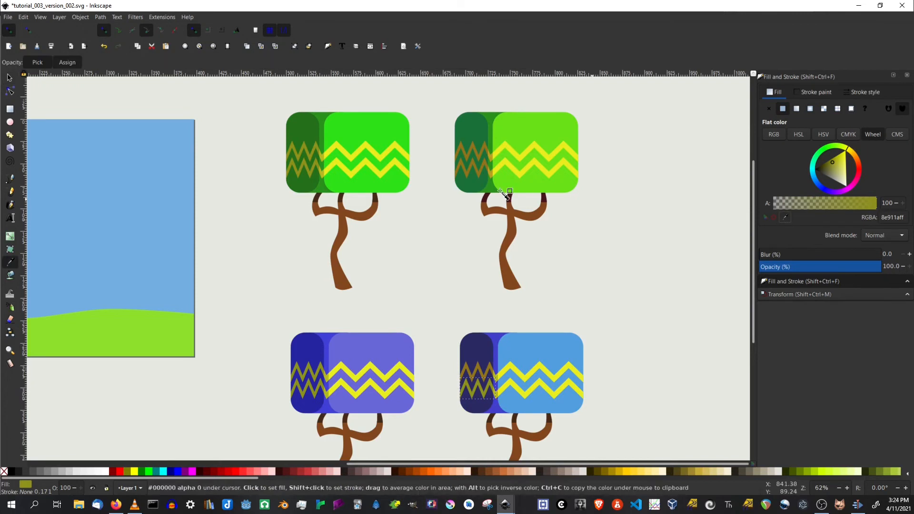
{"action": "left_click", "coordinate": [477, 169]}
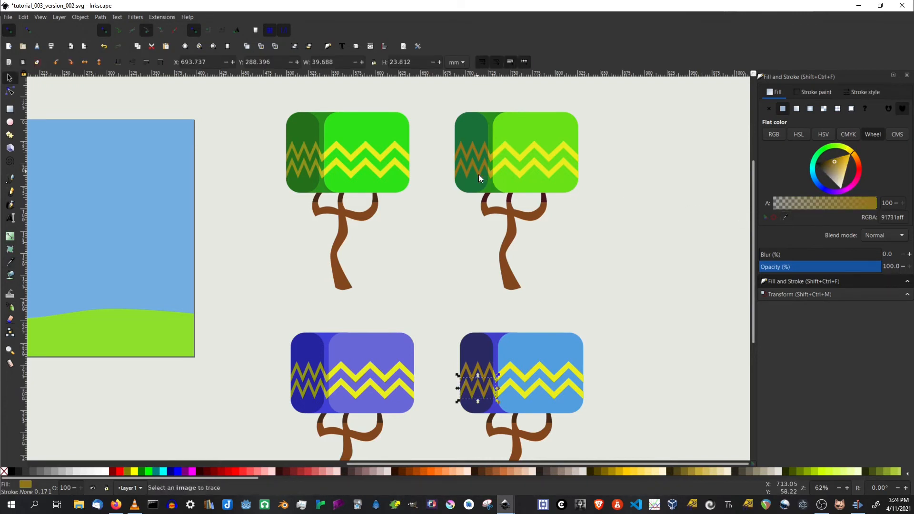
Copy the golden yellow of the green tree's small zigzag pieces onto the blue tree's middle-strip zigzag pieces with the dropper.
{"action": "left_click", "coordinate": [496, 393]}
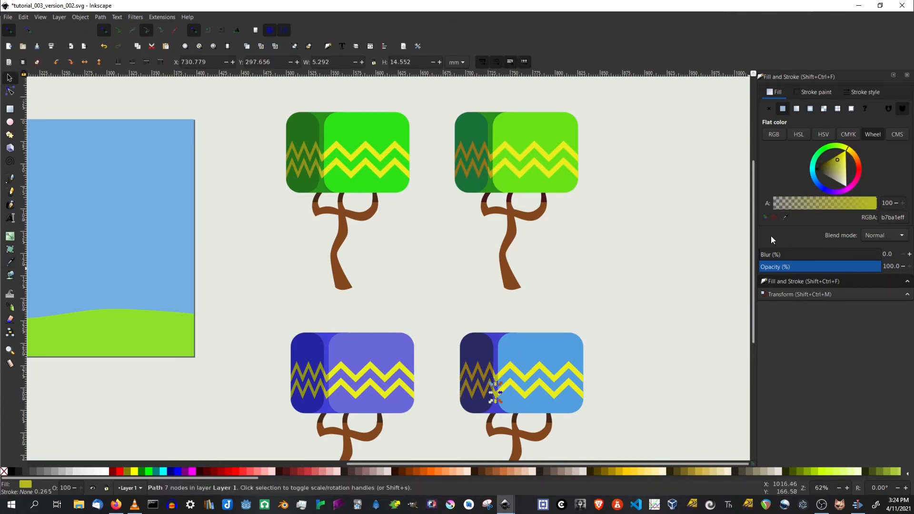
{"action": "left_click", "coordinate": [785, 217]}
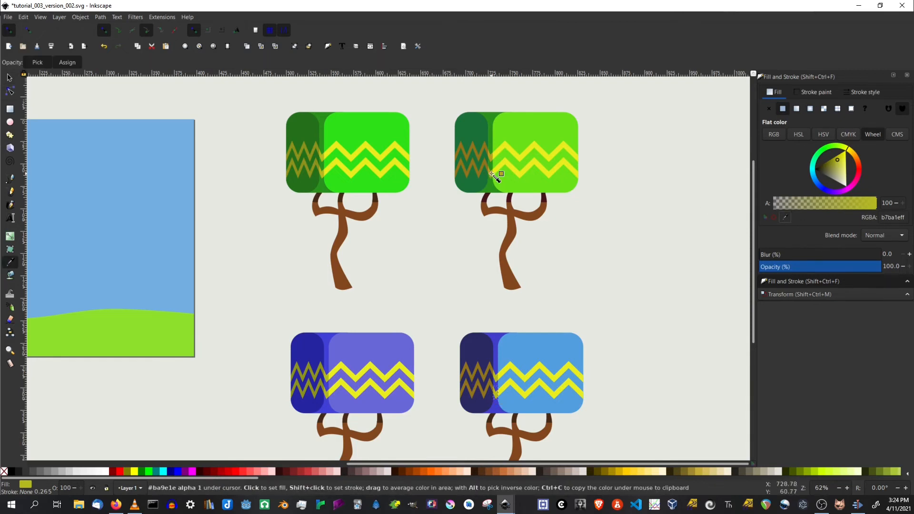
{"action": "left_click", "coordinate": [496, 175]}
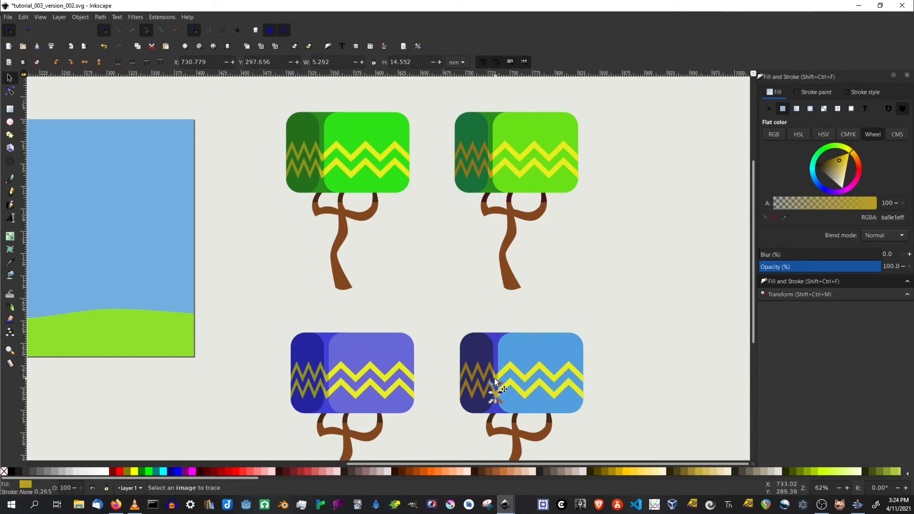
{"action": "left_click", "coordinate": [785, 217]}
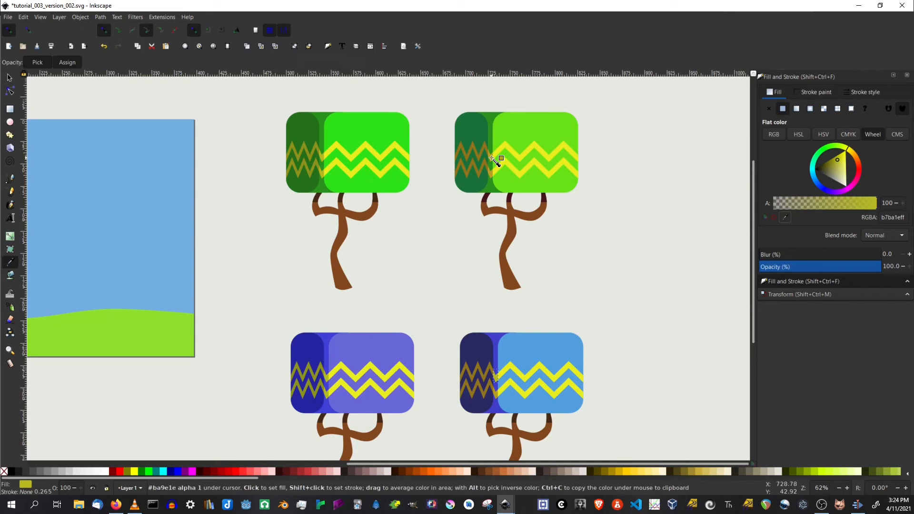
{"action": "left_click", "coordinate": [493, 158]}
{"action": "left_click", "coordinate": [650, 403]}
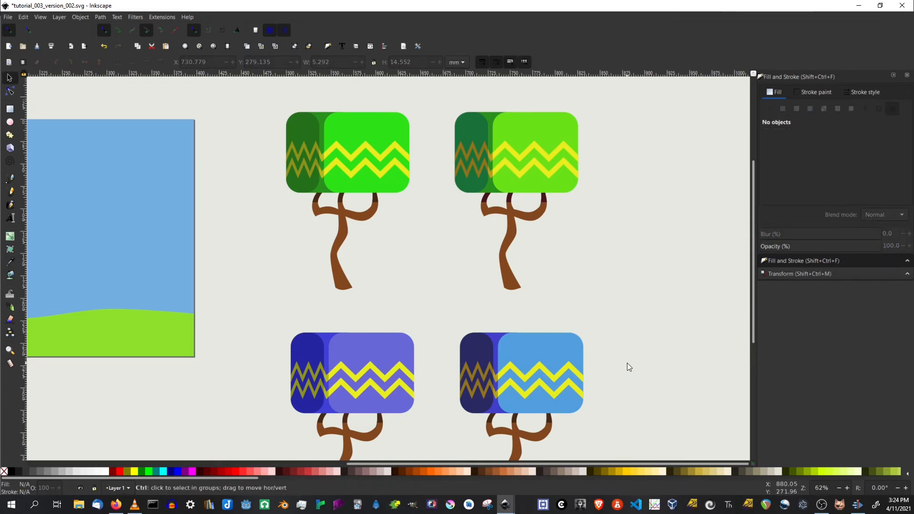
{"action": "scroll", "coordinate": [627, 363], "scroll_direction": "down", "scroll_amount": 2}
{"action": "left_click_drag", "start_coordinate": [652, 423], "coordinate": [575, 297]}
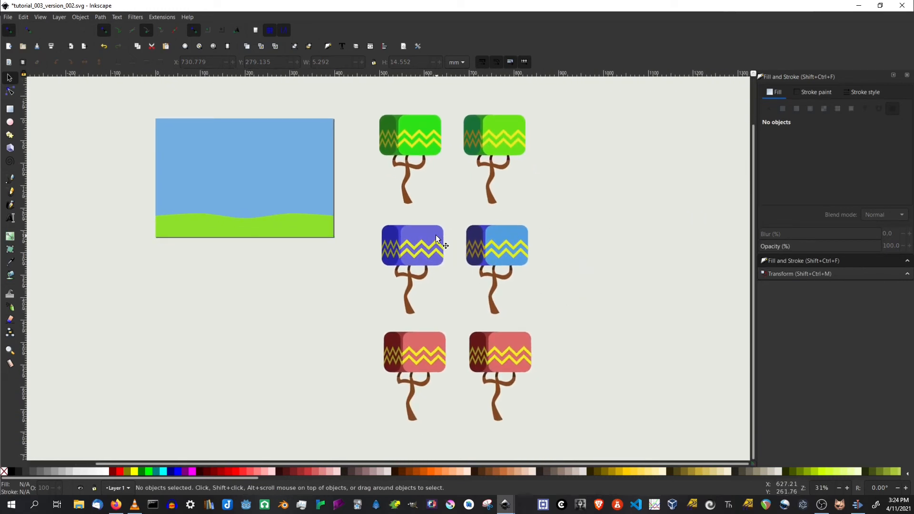
Shift the main canopy of the right red tree to an orange-red hue with the color wheel.
{"action": "left_click_drag", "start_coordinate": [615, 373], "coordinate": [581, 309]}
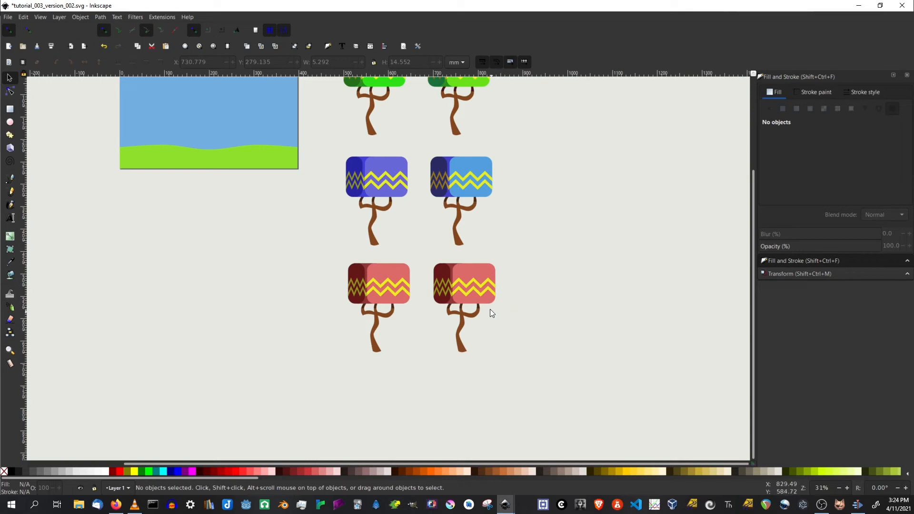
{"action": "scroll", "coordinate": [440, 304], "scroll_direction": "up", "scroll_amount": 1, "text": "ctrl"}
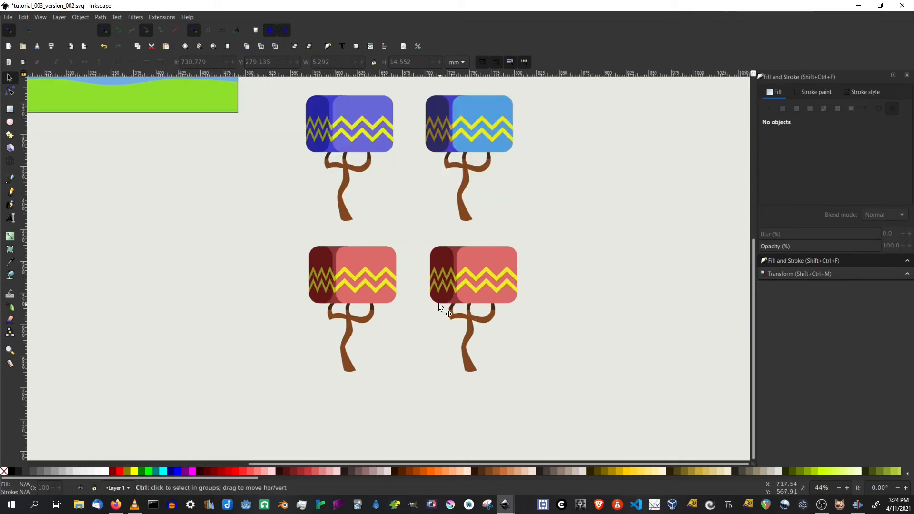
{"action": "scroll", "coordinate": [438, 303], "scroll_direction": "up", "scroll_amount": 1, "text": "ctrl"}
{"action": "left_click", "coordinate": [508, 230]}
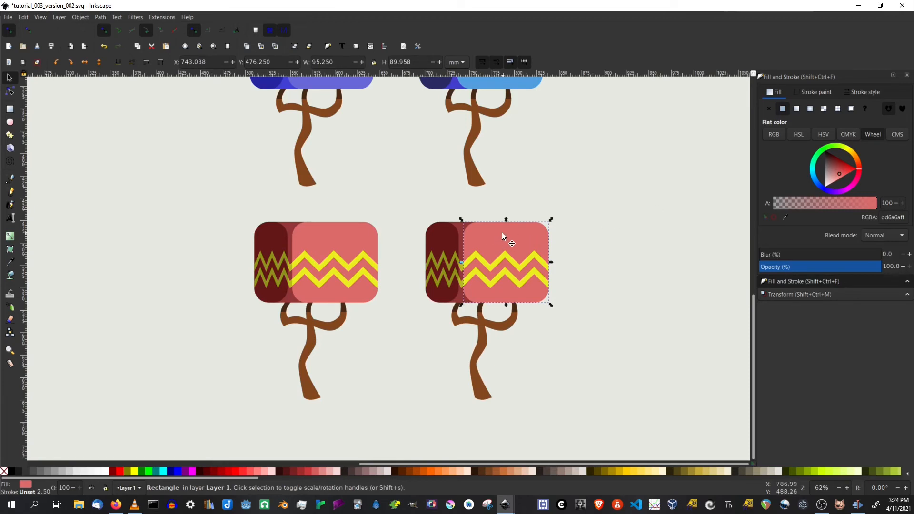
{"action": "left_click_drag", "start_coordinate": [860, 167], "coordinate": [860, 163]}
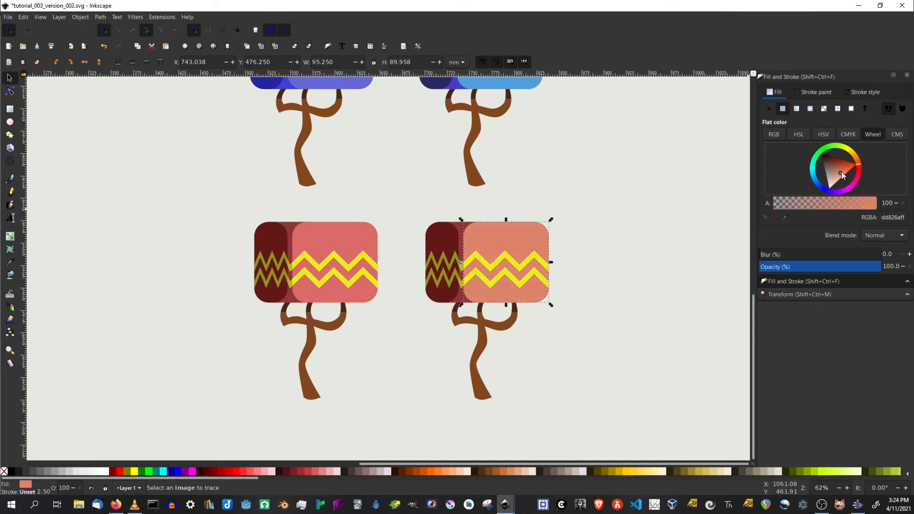
{"action": "left_click_drag", "start_coordinate": [841, 171], "coordinate": [844, 167]}
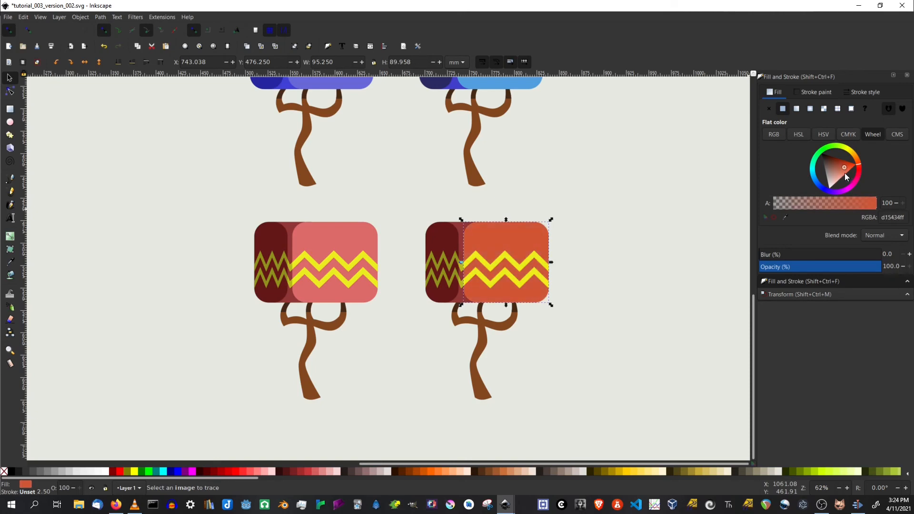
Adjust the dark left canopy section of the right red tree to a deeper purplish red.
{"action": "left_click", "coordinate": [460, 232]}
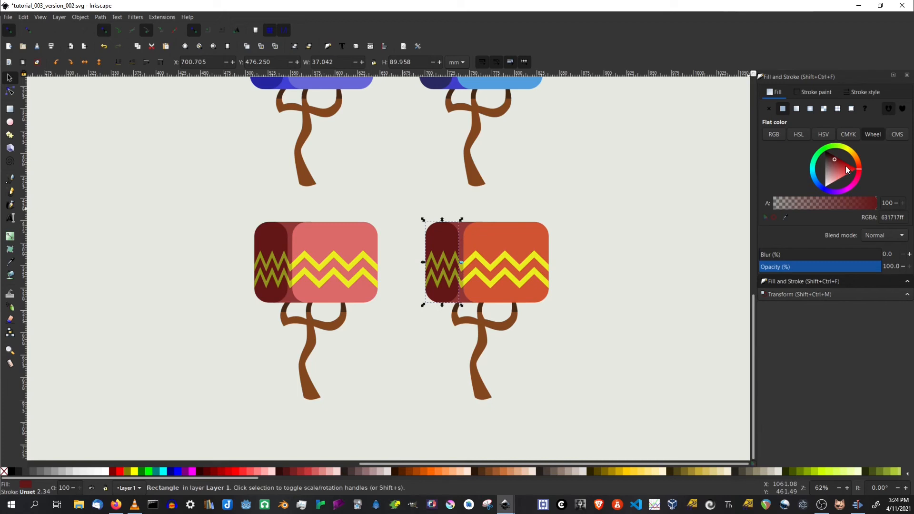
{"action": "left_click_drag", "start_coordinate": [859, 169], "coordinate": [858, 174]}
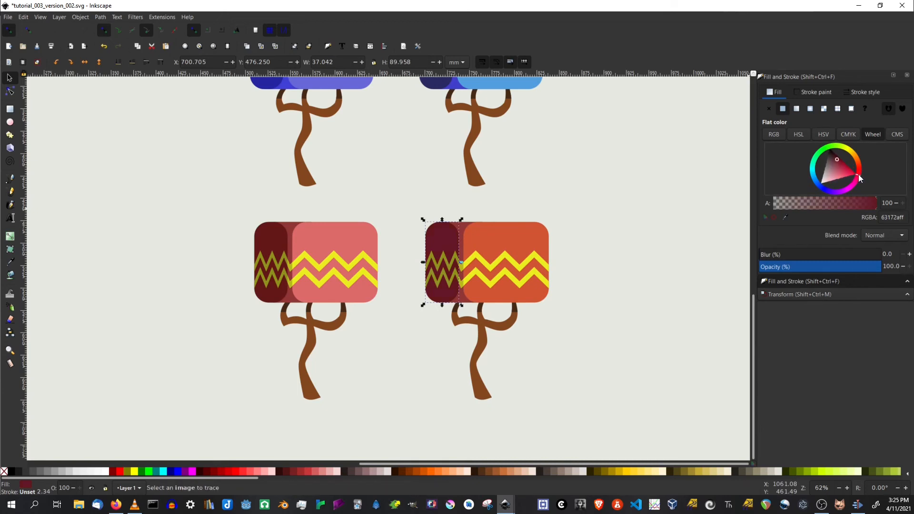
{"action": "left_click_drag", "start_coordinate": [836, 162], "coordinate": [834, 159]}
{"action": "left_click", "coordinate": [621, 269]}
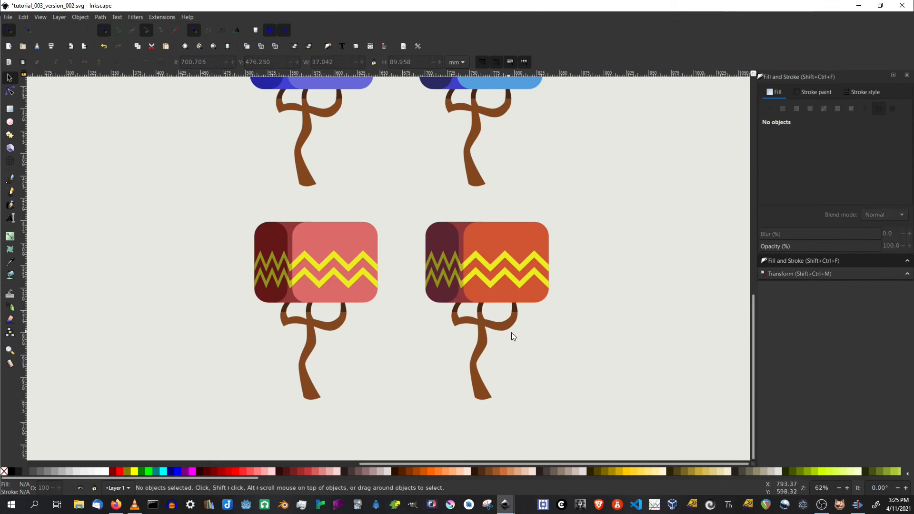
Copy the green tree's upper branch color onto the right red tree's upper branch with the dropper.
{"action": "left_click", "coordinate": [479, 307]}
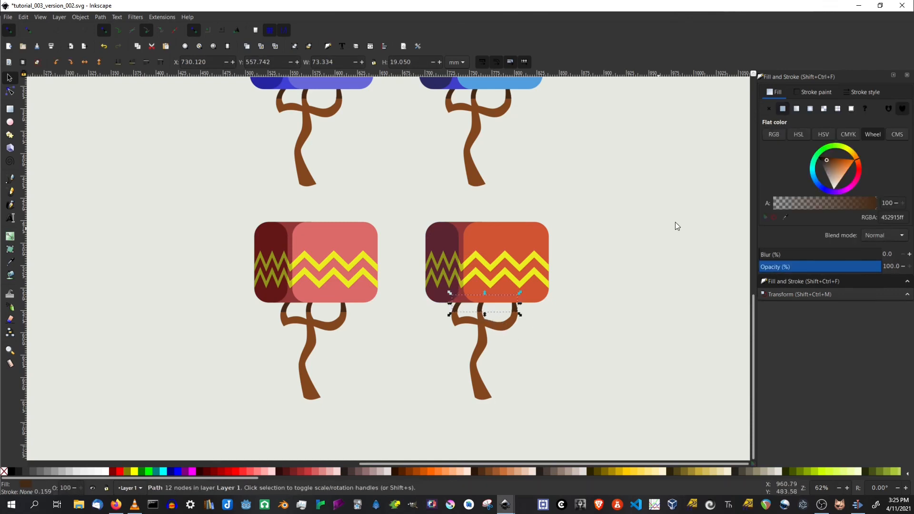
{"action": "left_click", "coordinate": [786, 218]}
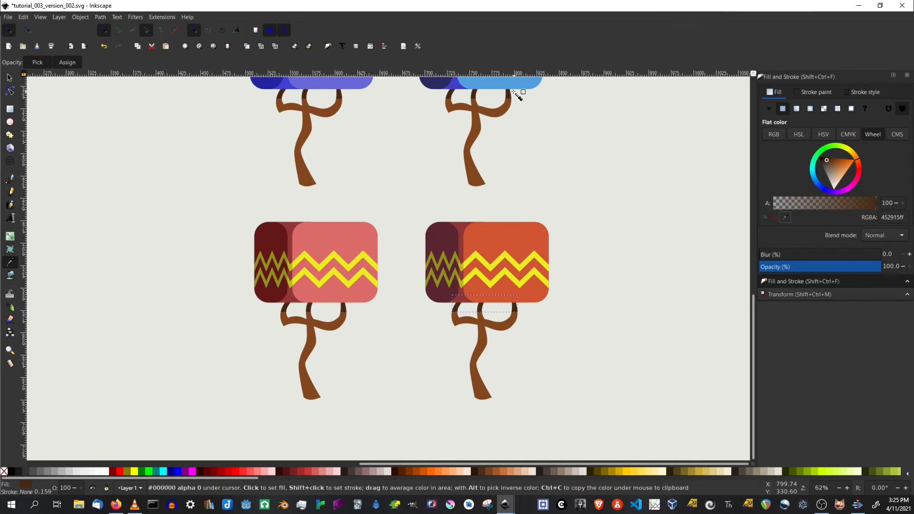
{"action": "left_click_drag", "start_coordinate": [546, 129], "coordinate": [584, 416]}
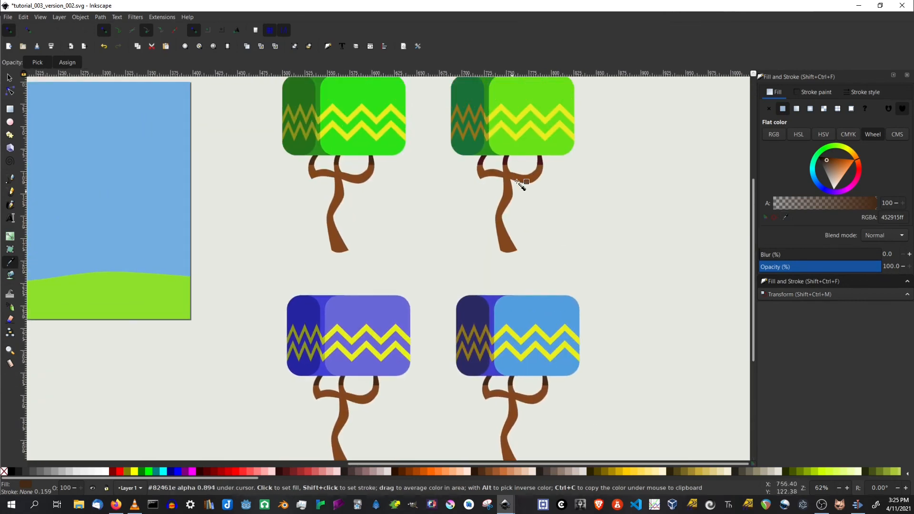
{"action": "left_click", "coordinate": [506, 160]}
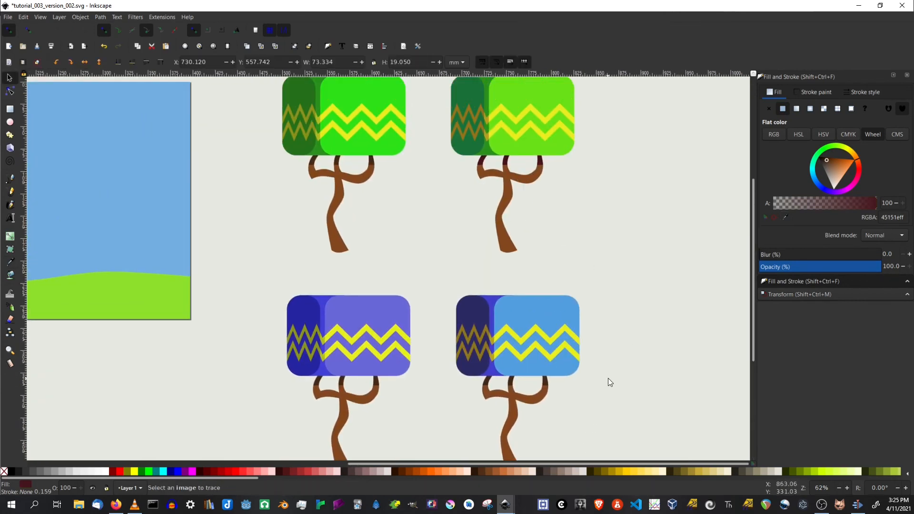
Copy the same dark branch color from the green tree onto the right blue tree's upper branch with the dropper.
{"action": "left_click", "coordinate": [545, 385]}
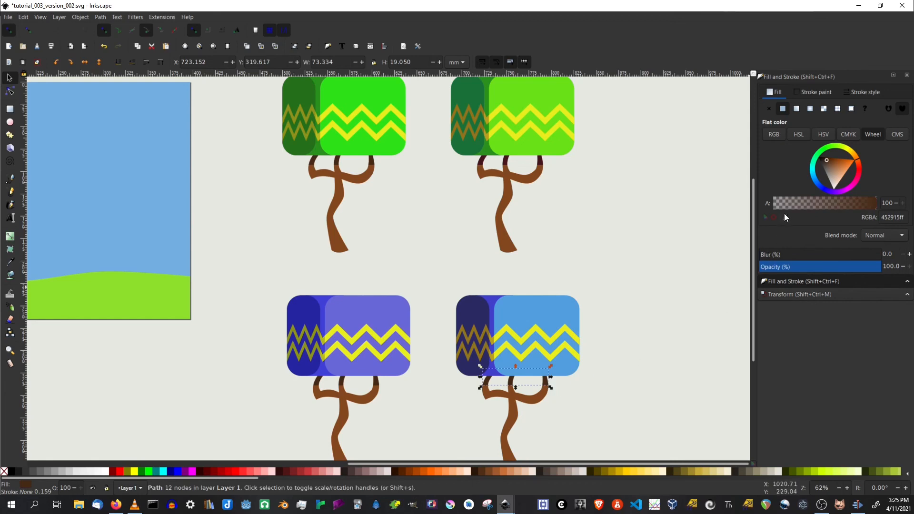
{"action": "key", "text": "d"}
{"action": "left_click", "coordinate": [542, 163]}
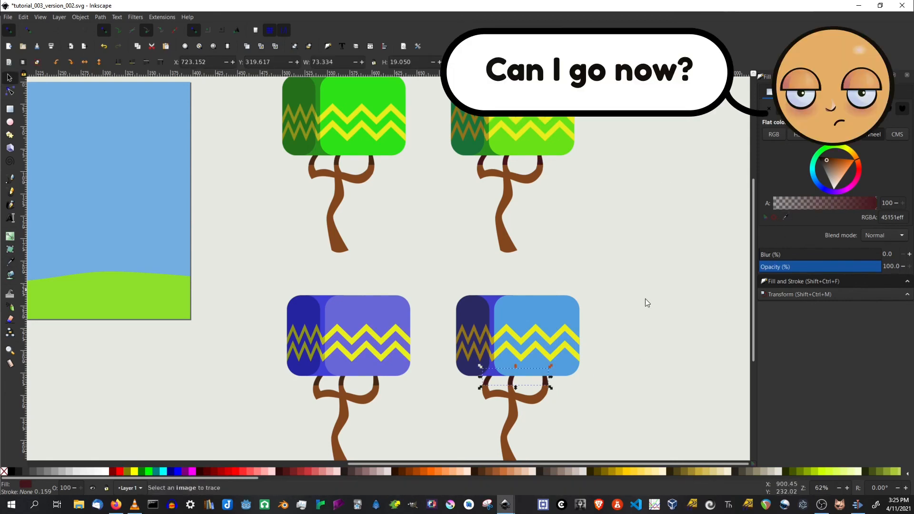
{"action": "left_click", "coordinate": [642, 336]}
{"action": "mouse_move", "coordinate": [618, 427]}
{"action": "left_mouse_down"}
{"action": "mouse_move", "coordinate": [584, 238]}
{"action": "mouse_move", "coordinate": [616, 377]}
{"action": "mouse_move", "coordinate": [618, 284]}
{"action": "left_mouse_up"}
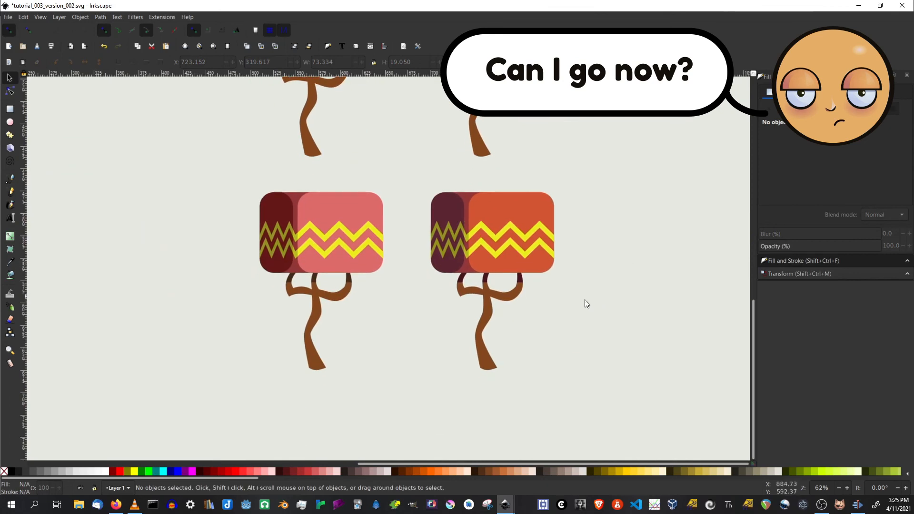
{"action": "scroll", "coordinate": [595, 296], "scroll_direction": "down", "scroll_amount": 3}
{"action": "left_click_drag", "start_coordinate": [595, 280], "coordinate": [591, 376]}
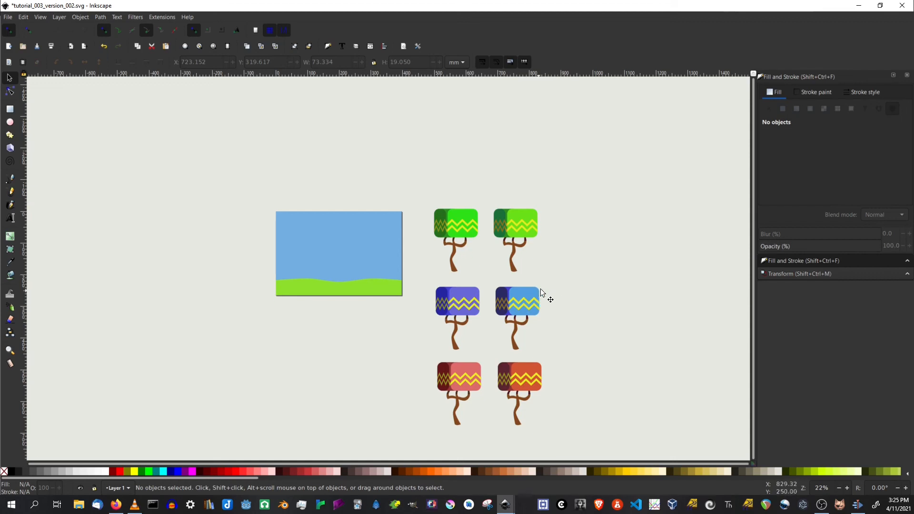
{"action": "scroll", "coordinate": [569, 317], "scroll_direction": "up", "scroll_amount": 2}
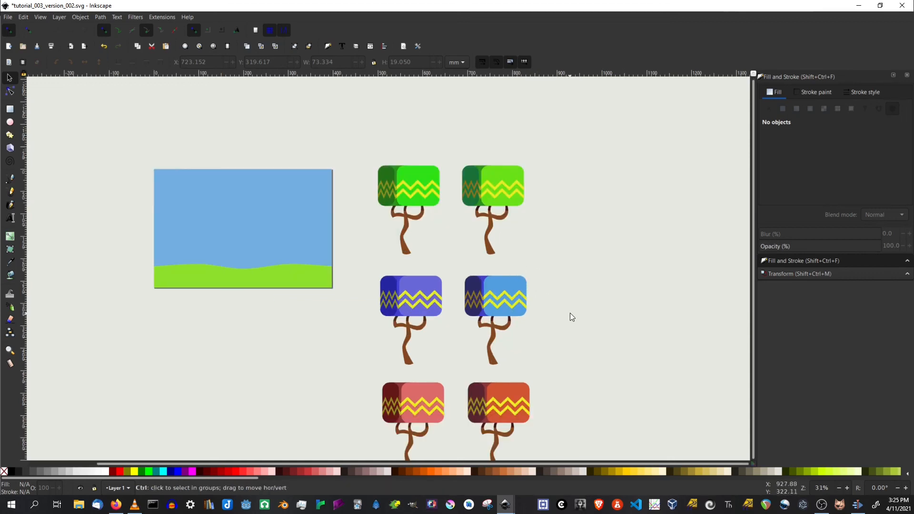